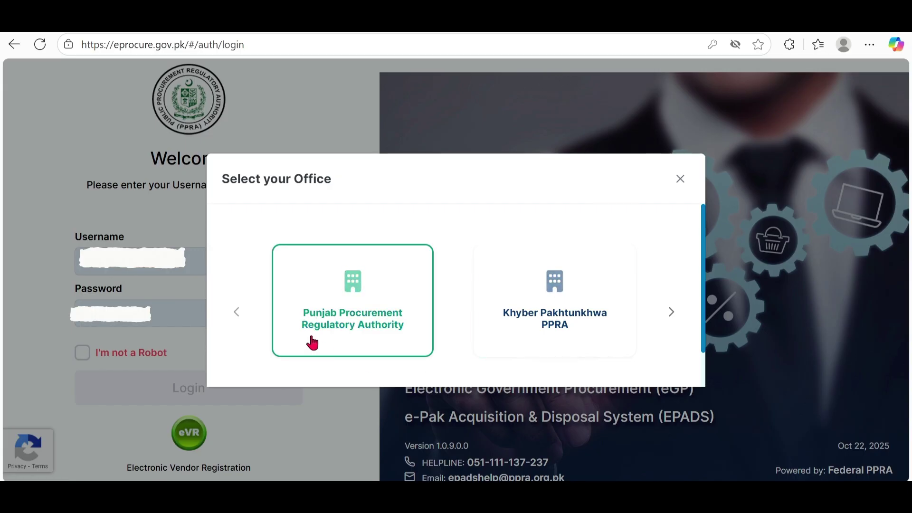
Step: Page the office carousel to Federal Public Procurement Regulatory Authority and sign in under it
left_click(672, 315)
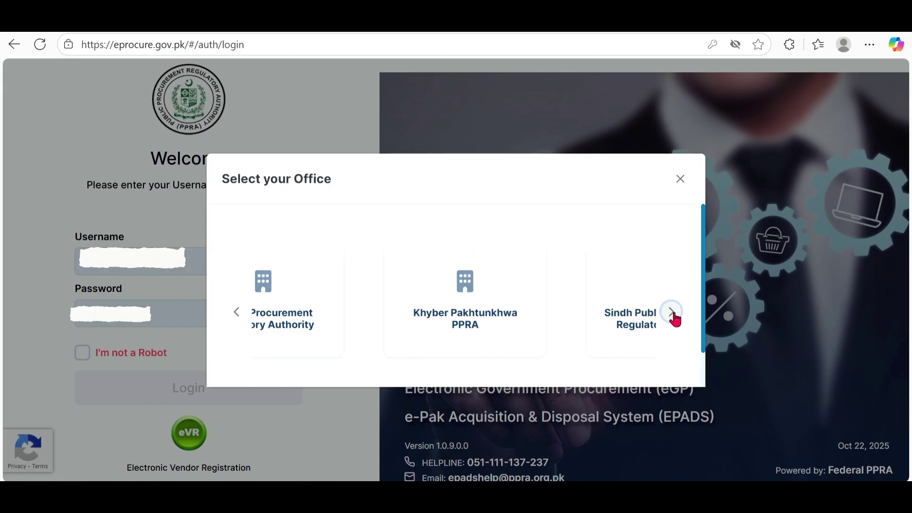
left_click(673, 314)
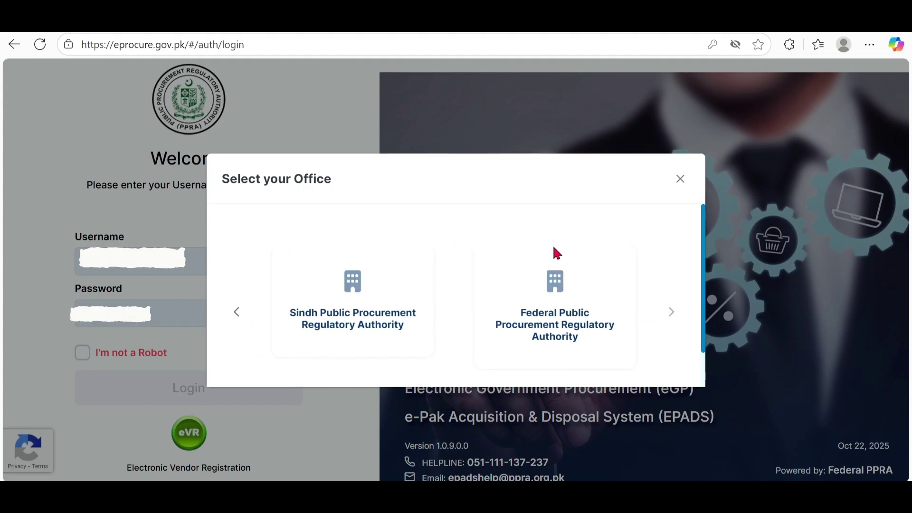
left_click(554, 327)
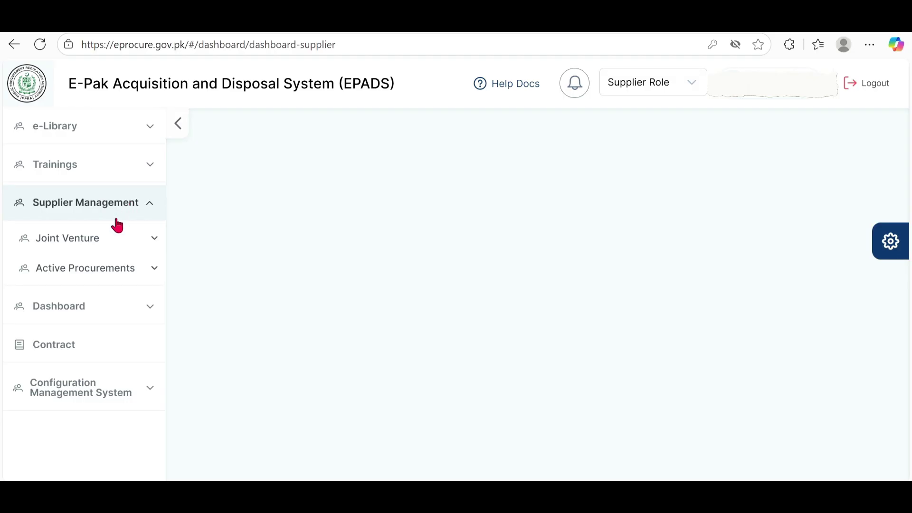
Step: Expand Supplier Management > Active Procurements in the sidebar and open Active Tender
left_click(86, 272)
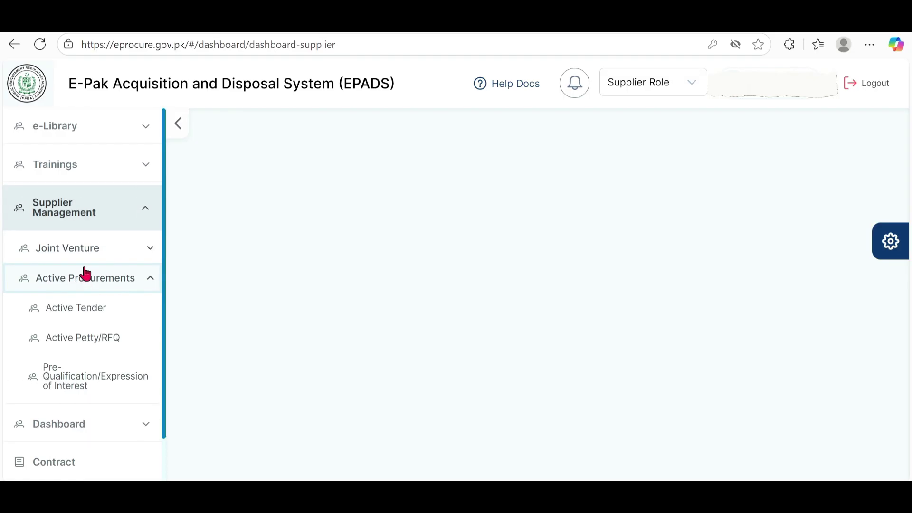
left_click(83, 312)
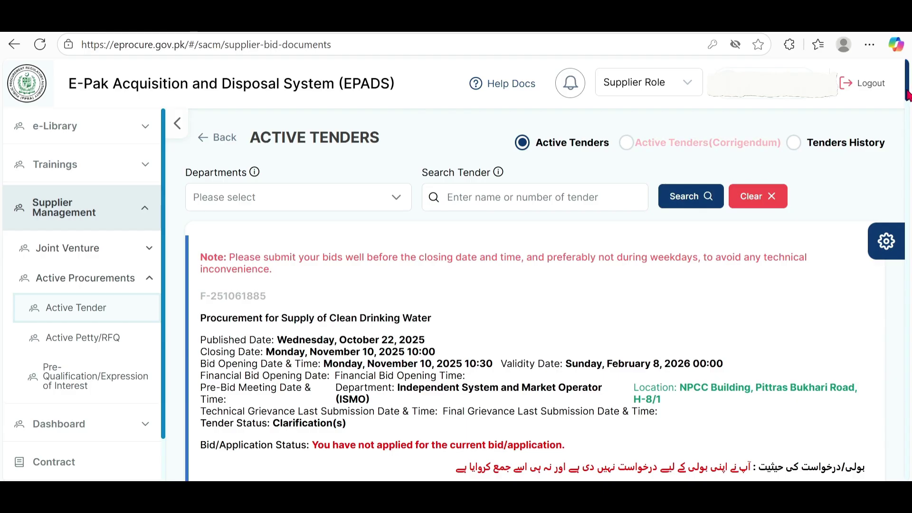
mouse_move(908, 95)
left_mouse_down()
mouse_move(905, 380)
mouse_move(908, 92)
left_mouse_up()
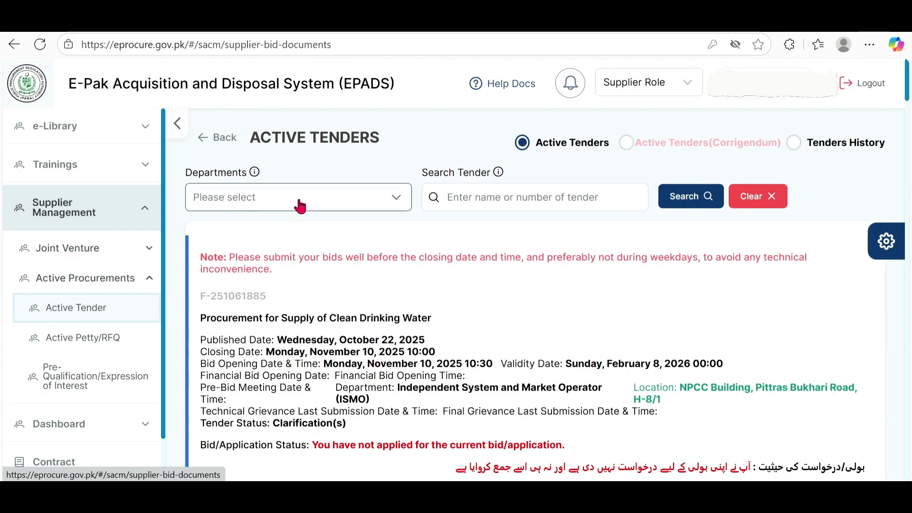
Step: Filter by department International Islamic University Islamabad (IIUI) and scroll to the Furniture for Hostel items tender
left_click(397, 205)
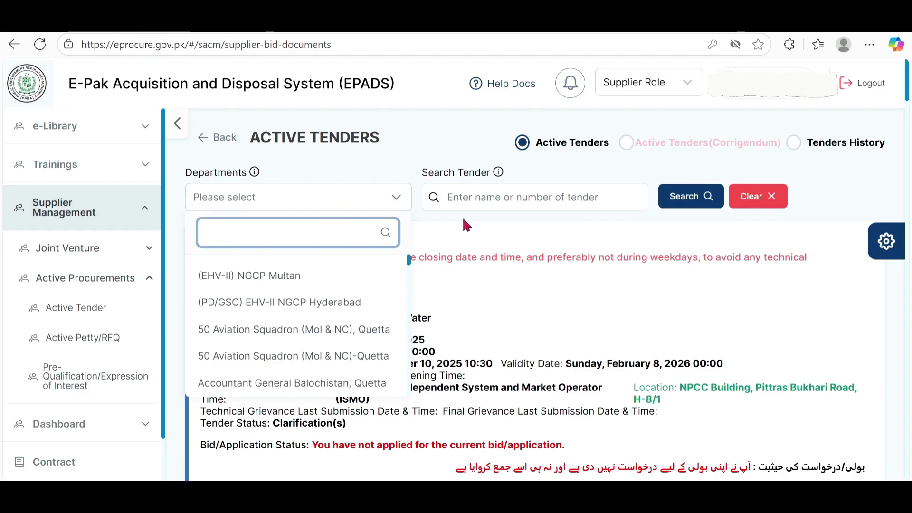
type("International Islamic")
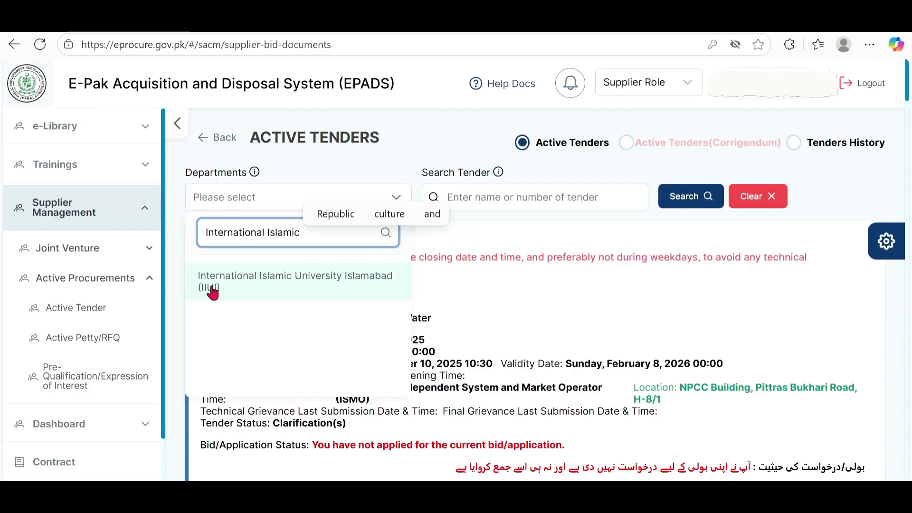
left_click(326, 286)
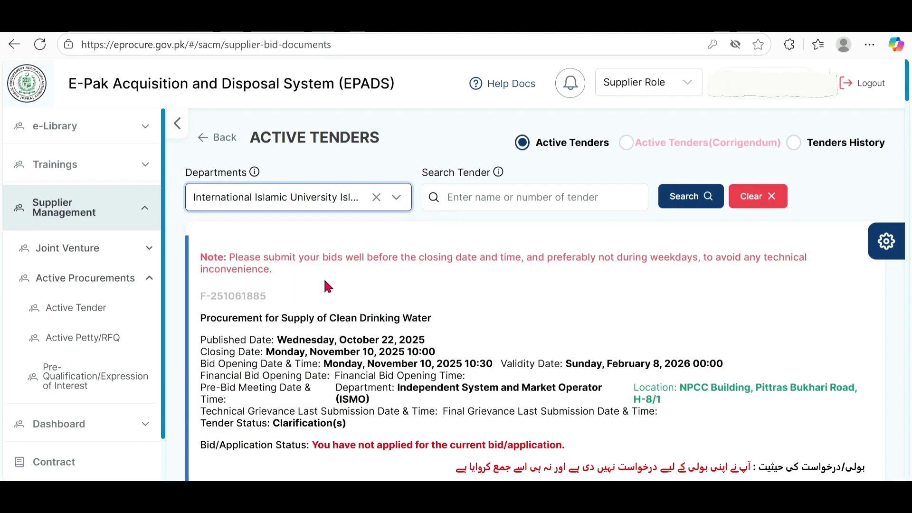
scroll(668, 304, "down", 3)
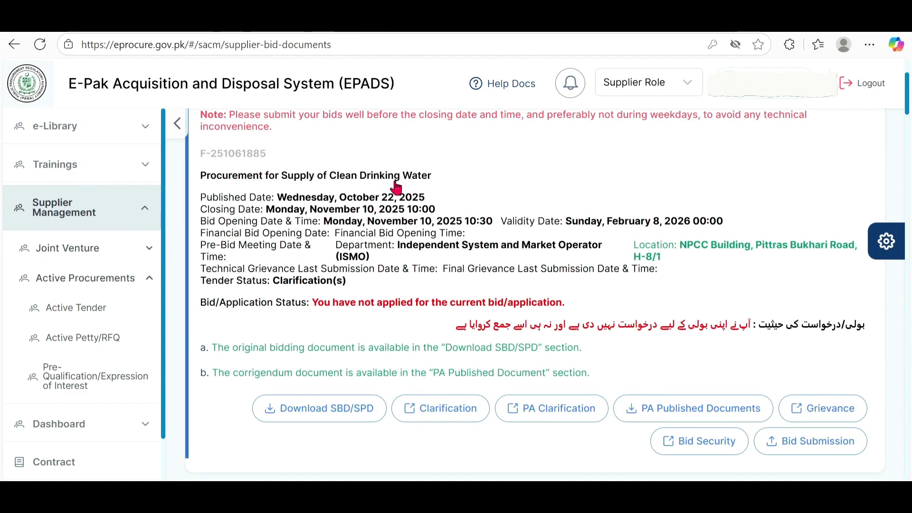
scroll(509, 303, "down", 8)
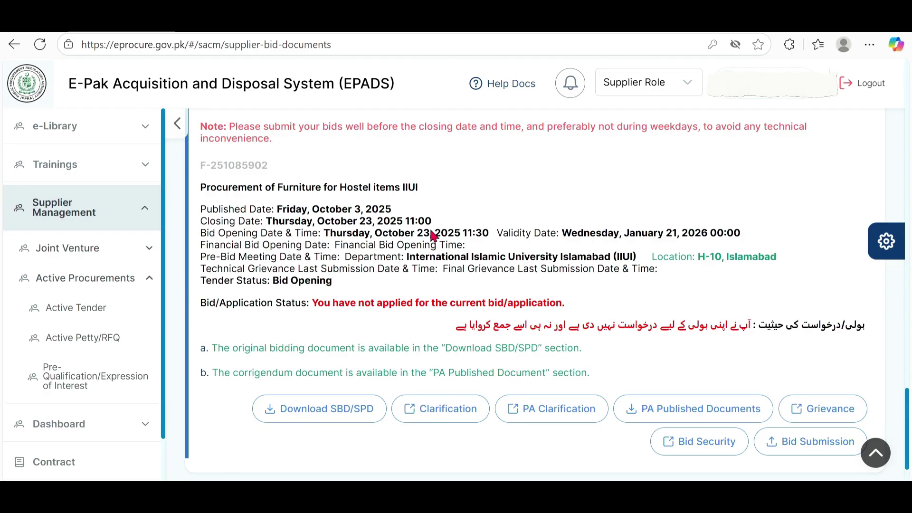
scroll(418, 276, "down", 1)
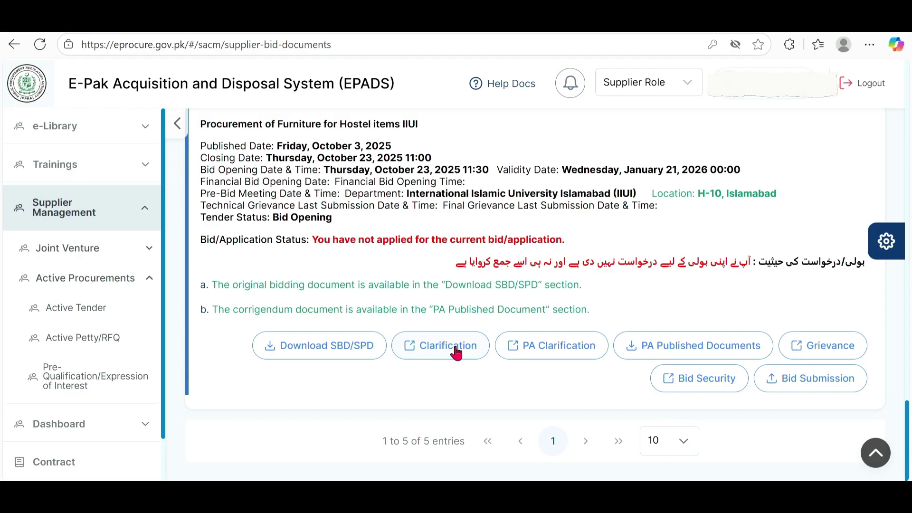
Step: Check the furniture tender's Clarification and PA Clarification lists, then open its Bid Security form
left_click(456, 351)
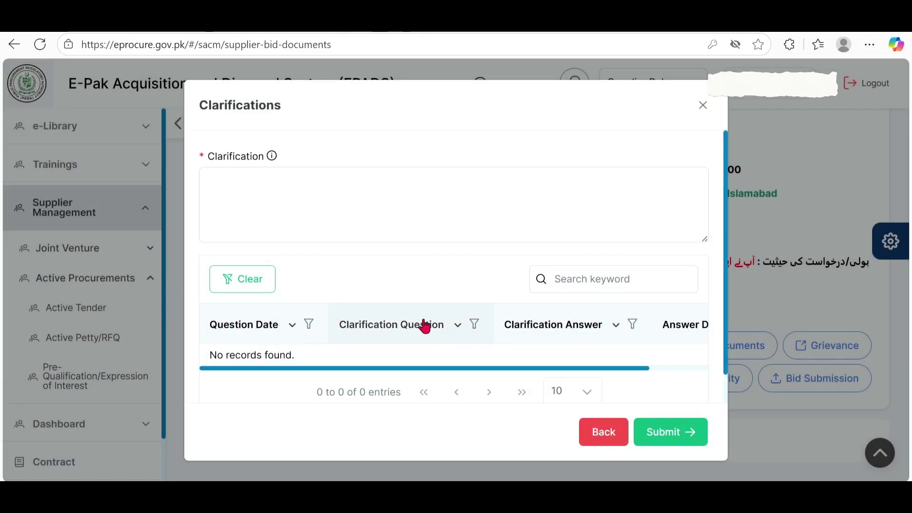
scroll(424, 326, "down", 1)
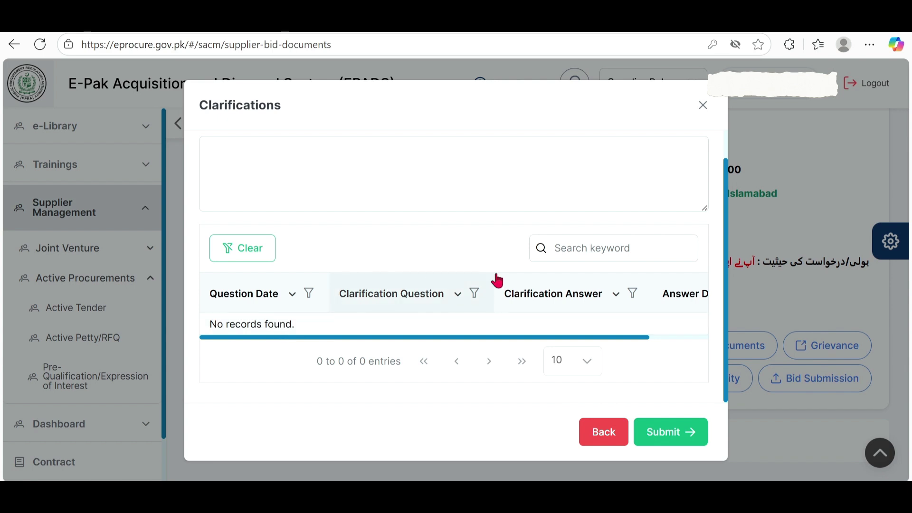
left_click(603, 432)
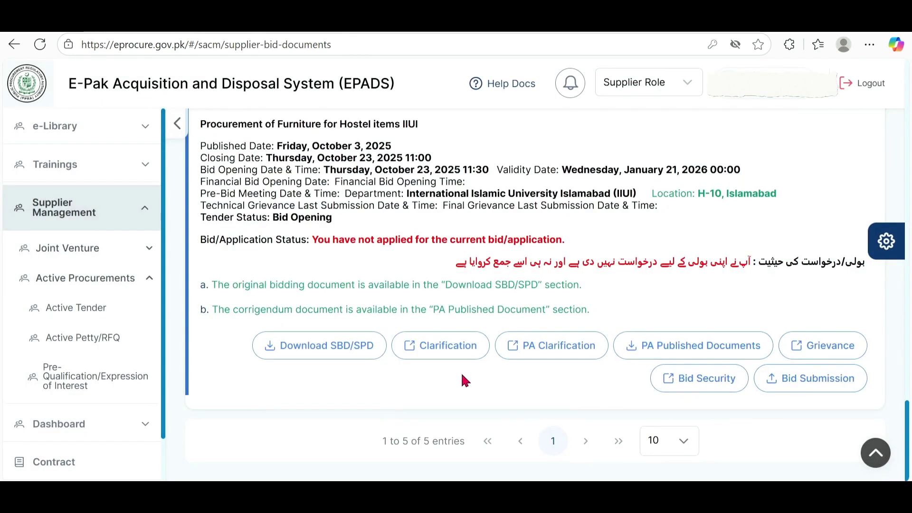
left_click(563, 354)
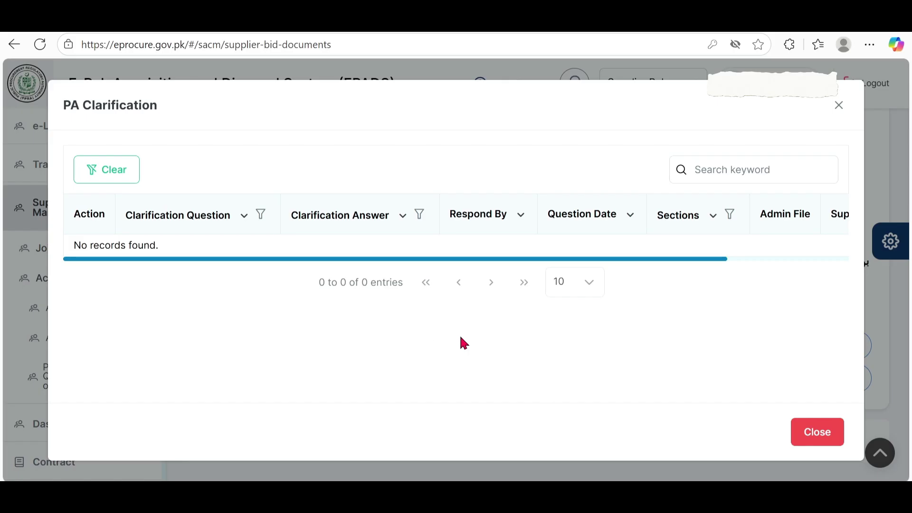
left_click(806, 440)
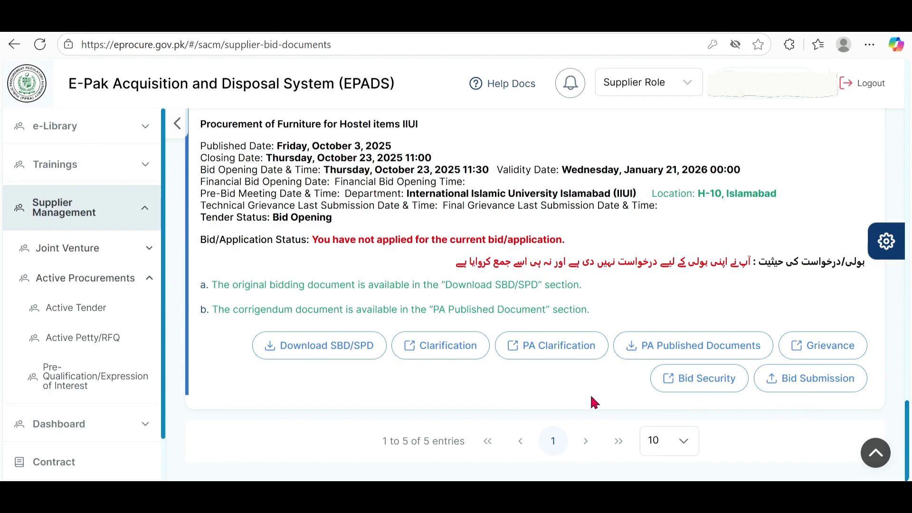
left_click(707, 379)
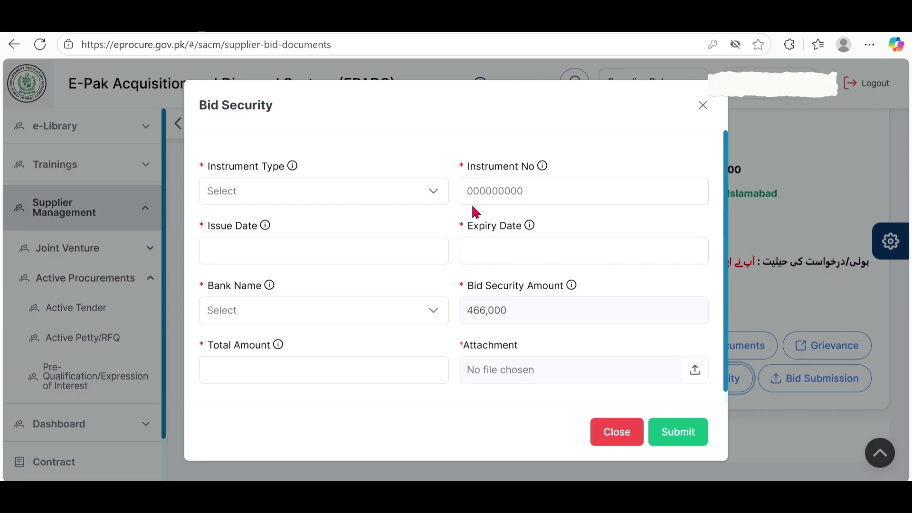
Step: Set the bid security Instrument Type to Pay Order
left_click(245, 195)
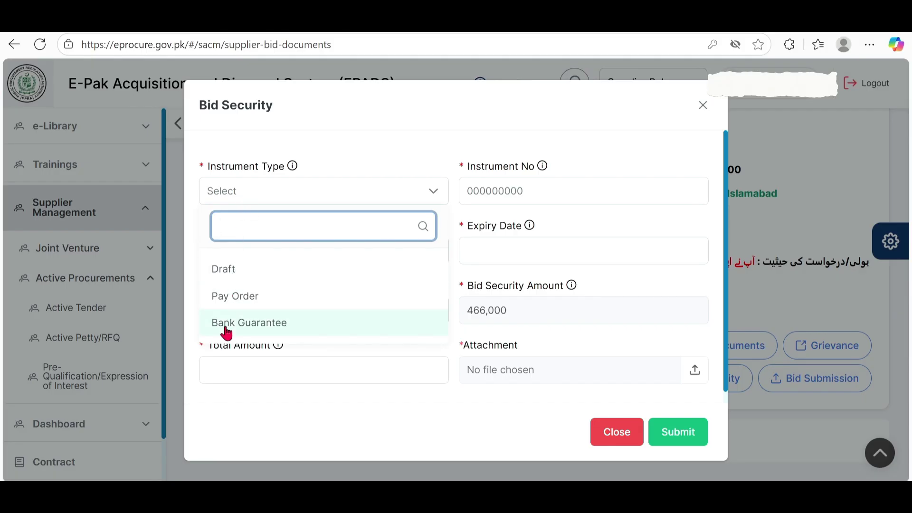
left_click(233, 297)
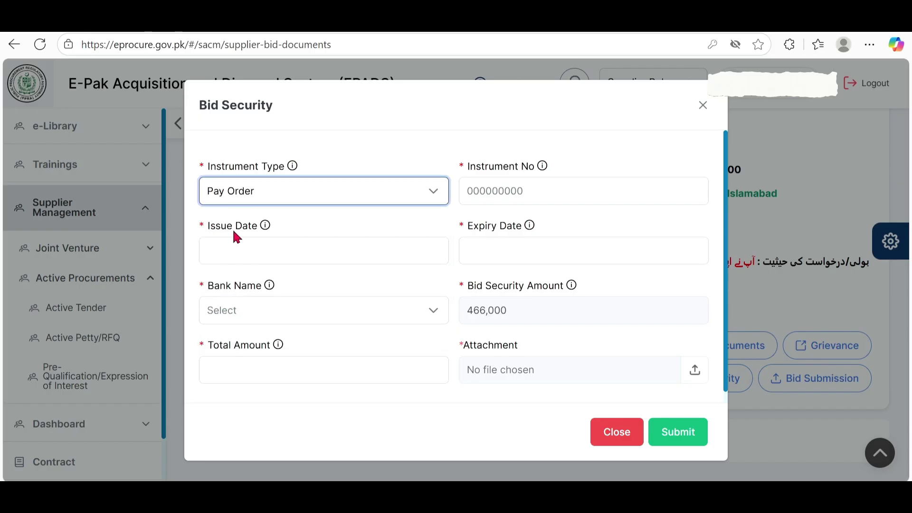
left_click(482, 194)
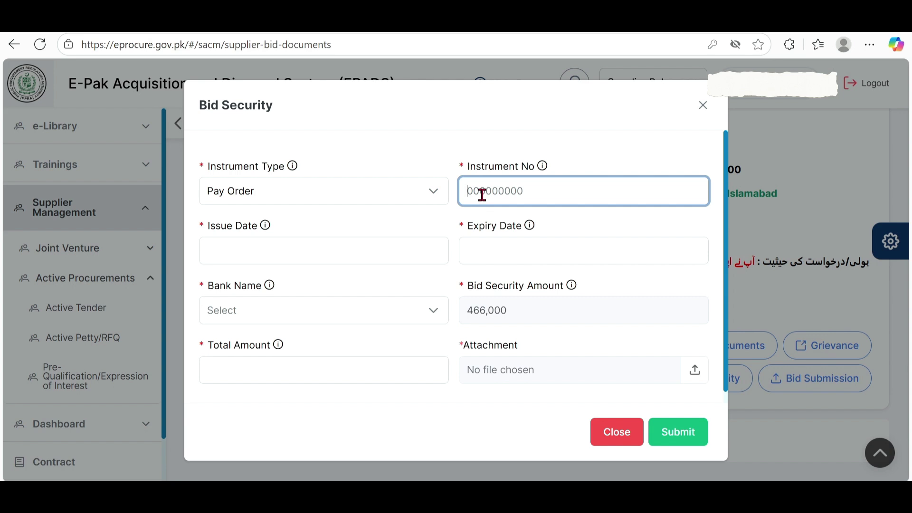
Step: Open the Pay Order PDF from the Ready folder in File Explorer
mouse_move(415, 496)
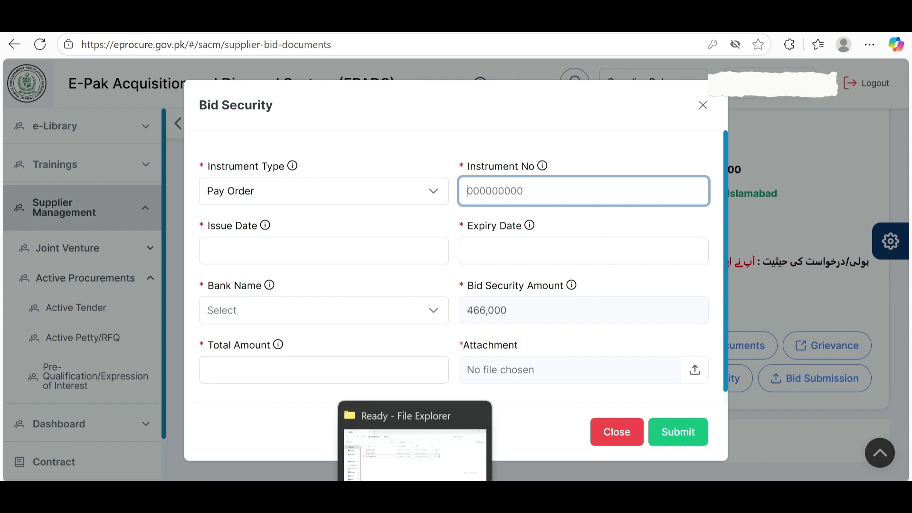
left_click(408, 432)
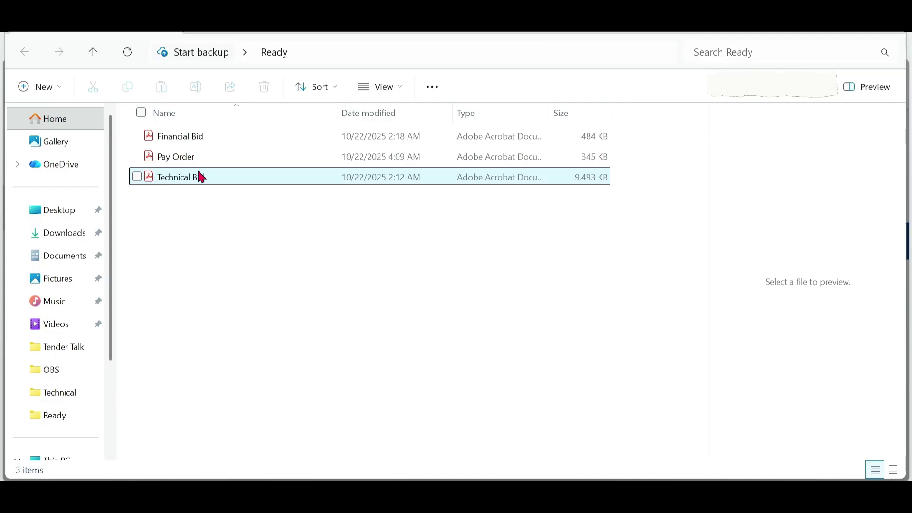
left_click(190, 157)
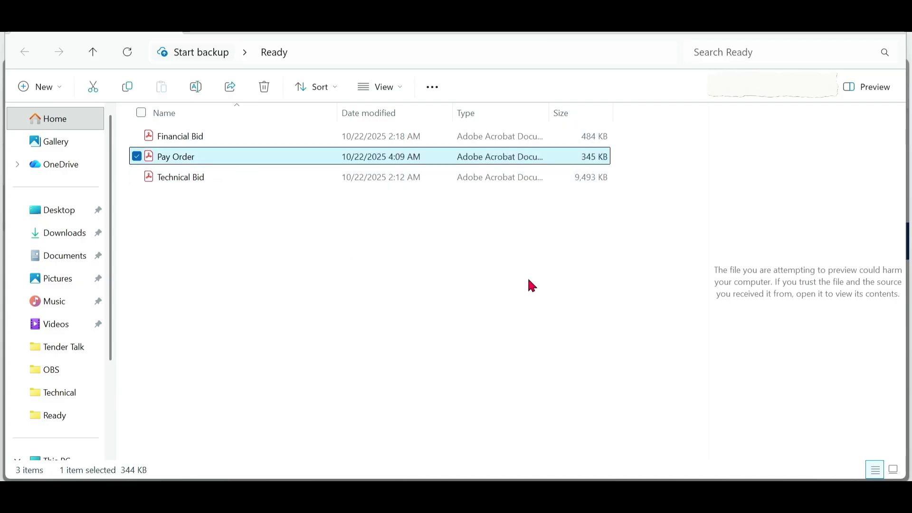
key("Return")
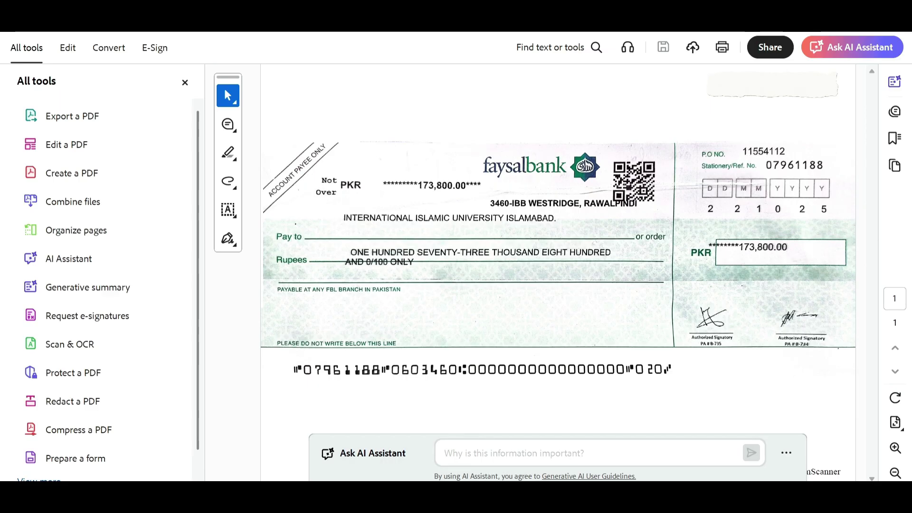
Step: After reading the PKR 173,800.00 pay order, return to the EPADS Bid Security form
left_click(395, 494)
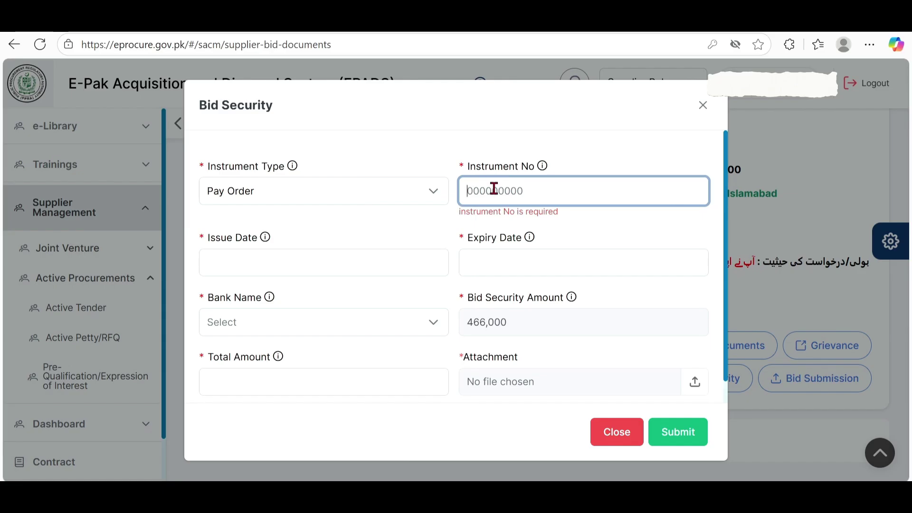
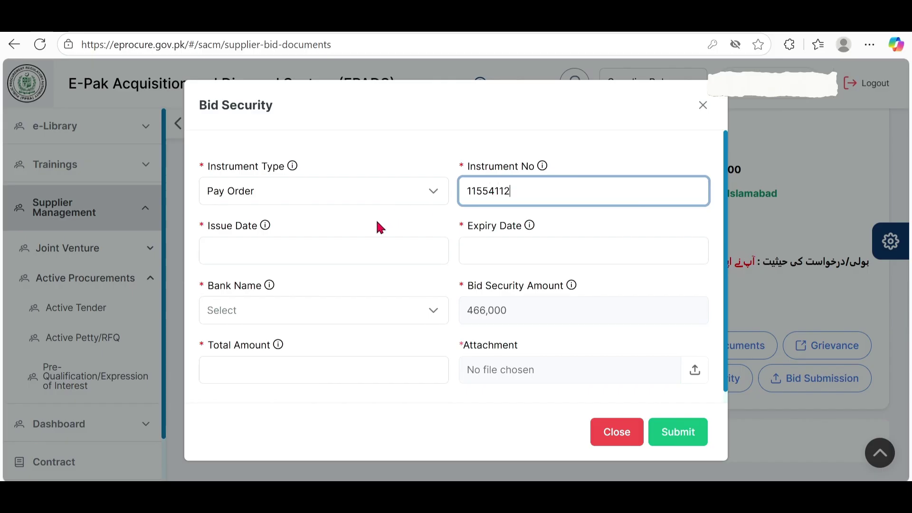
Step: Enter the pay order's instrument number and set the Issue Date to 22-10-2025
left_click(228, 251)
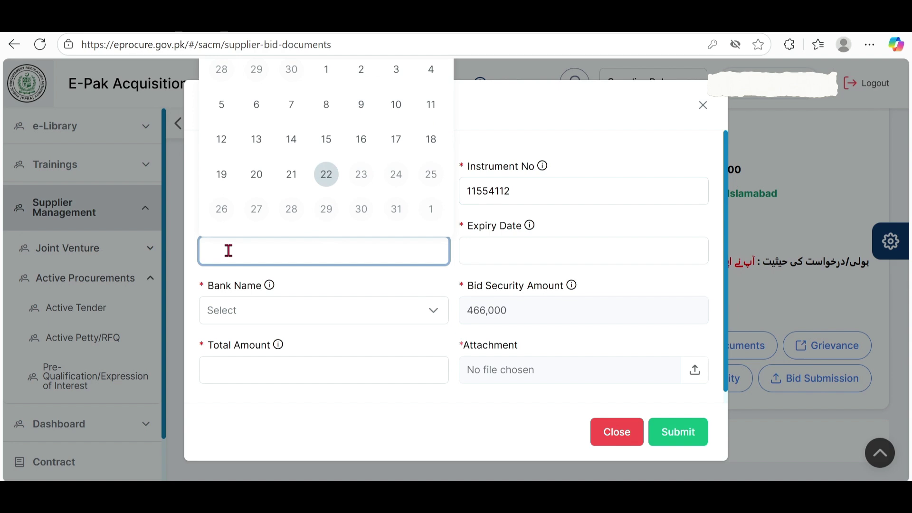
left_click(327, 174)
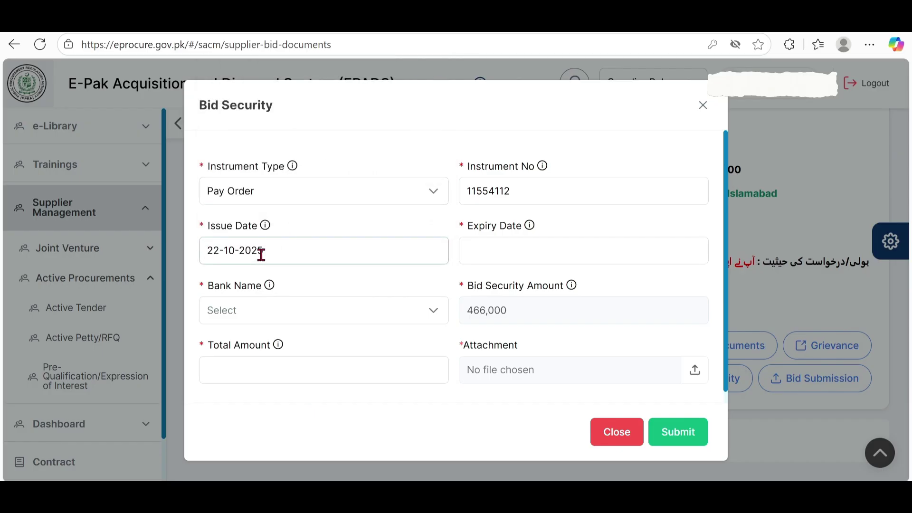
Step: Set the Expiry Date to 22-10-2026, correcting the year to 2026
left_click(487, 251)
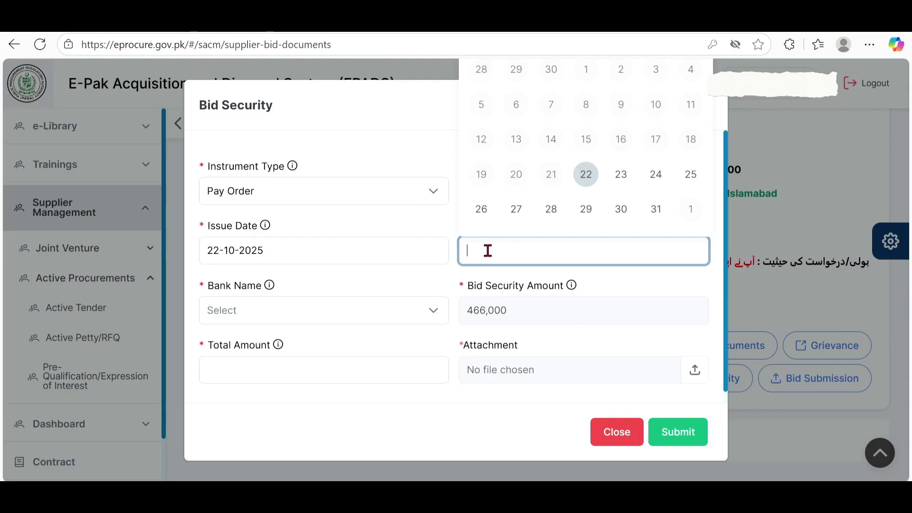
left_click(587, 178)
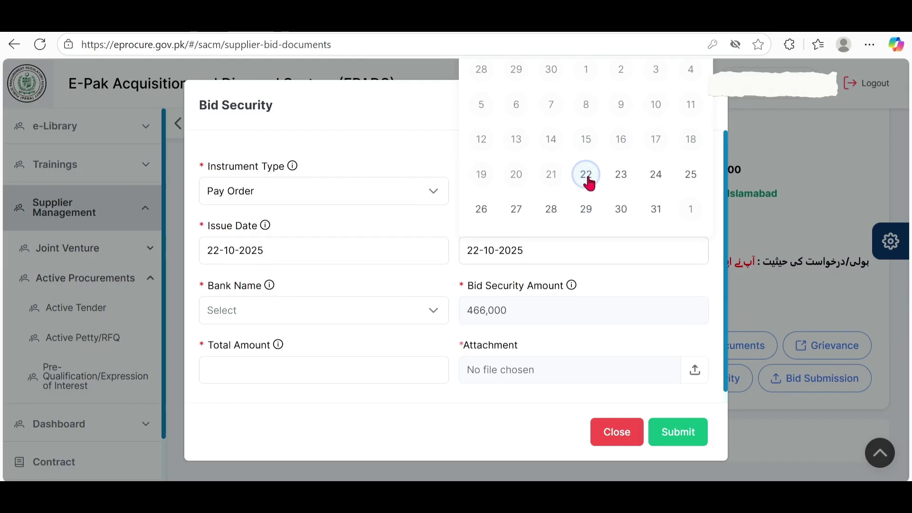
left_click(523, 252)
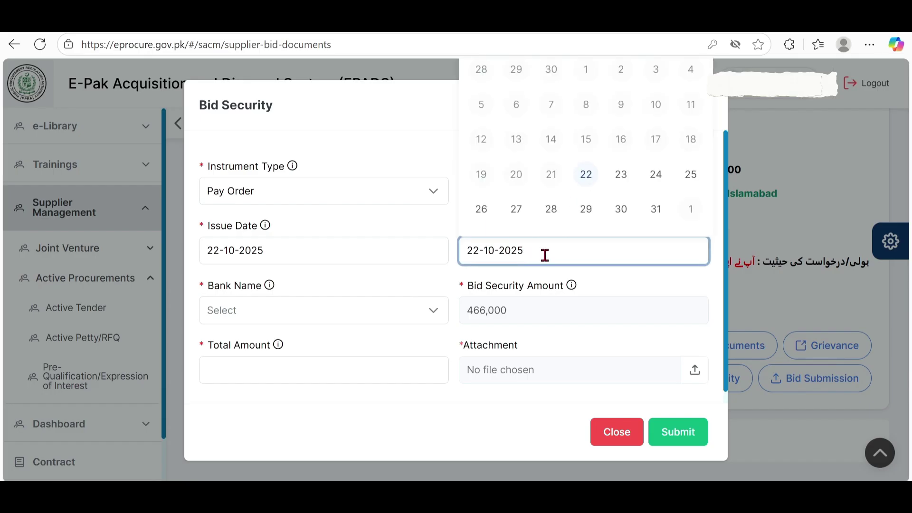
key("BackSpace")
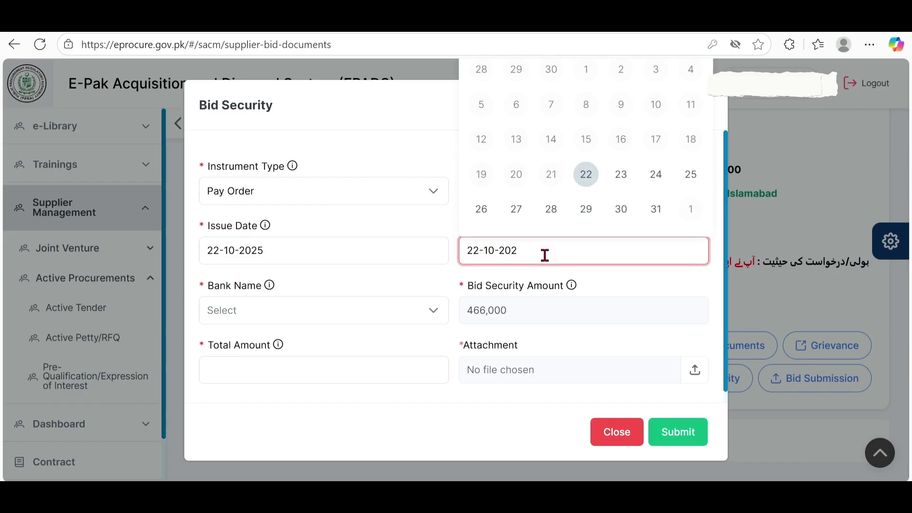
type("6")
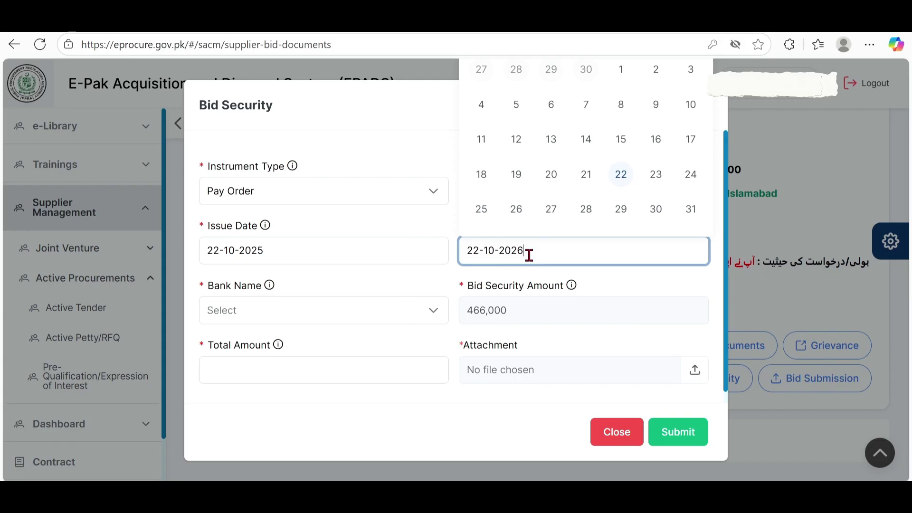
left_click(622, 175)
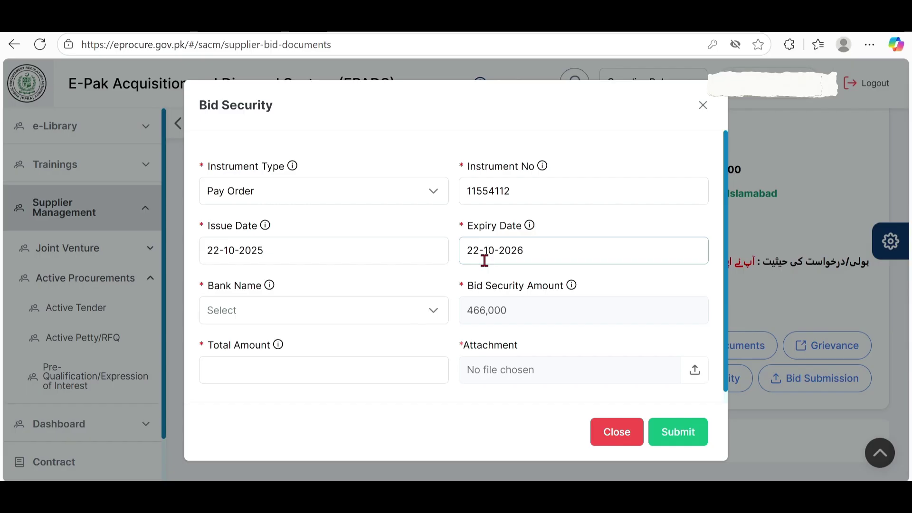
Step: Choose Faysal Bank Limited as the Bank Name, then move to the Total Amount field
left_click(251, 320)
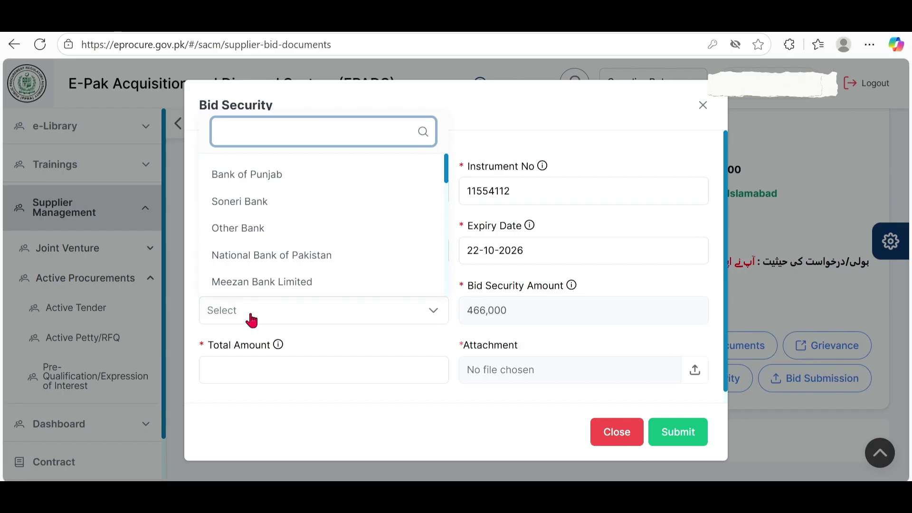
left_click(262, 281)
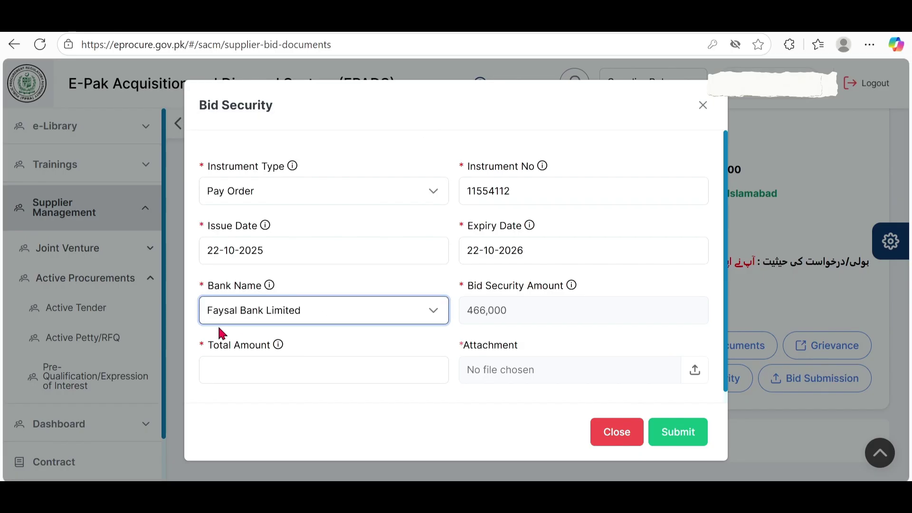
left_click(434, 313)
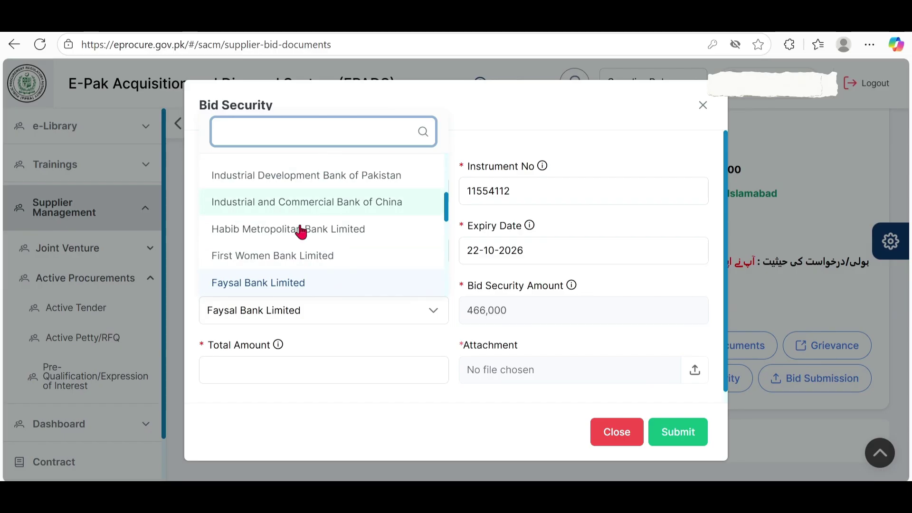
left_click(271, 286)
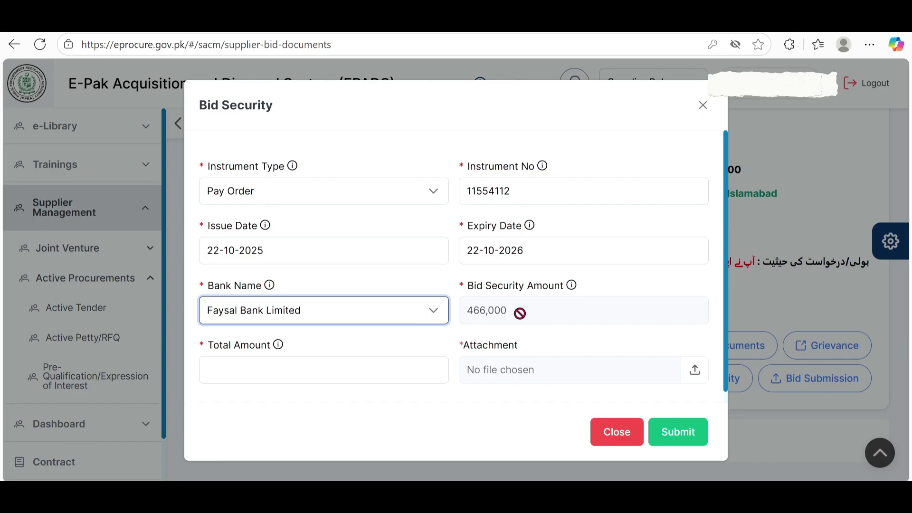
left_click(246, 368)
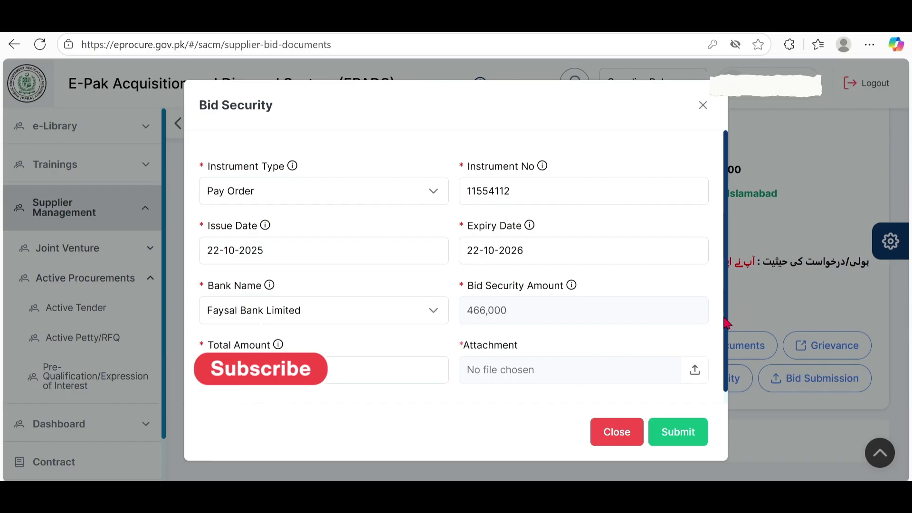
left_click_drag(724, 319, 723, 332)
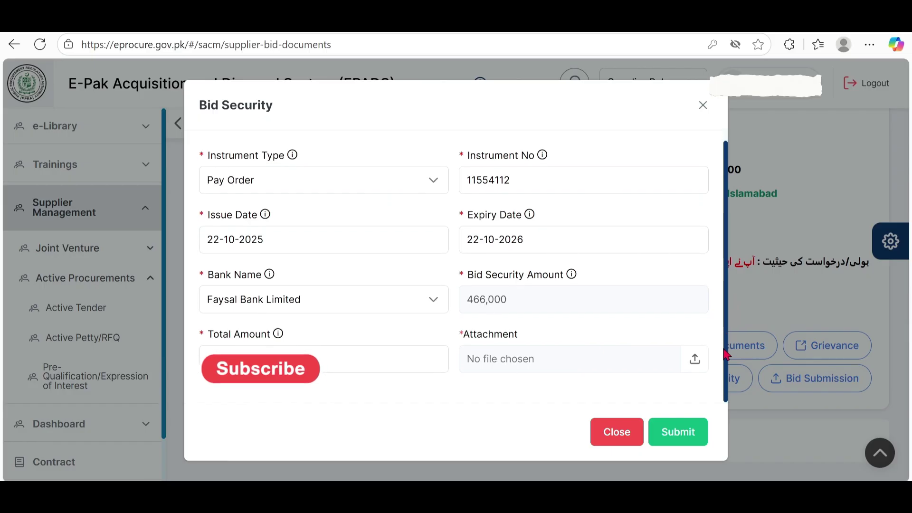
Step: Attach Pay Order.pdf from the Ready folder and upload it
left_click(695, 363)
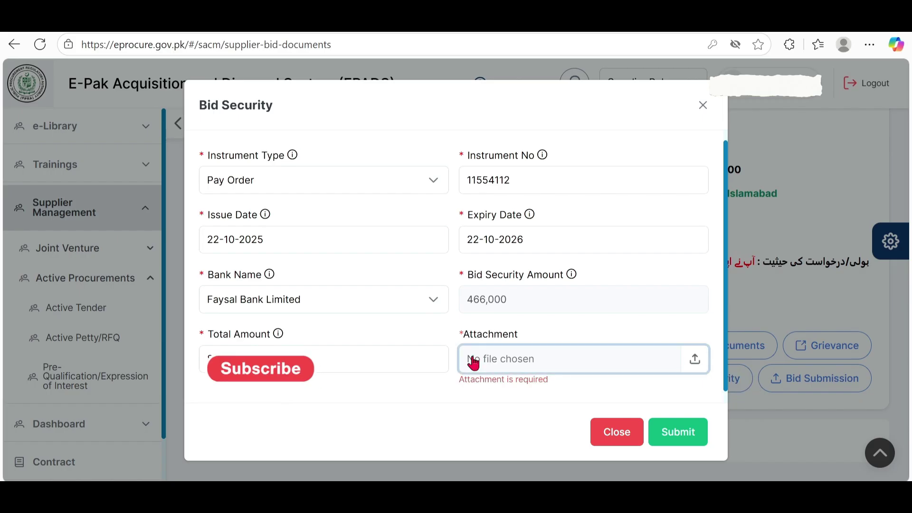
left_click(565, 316)
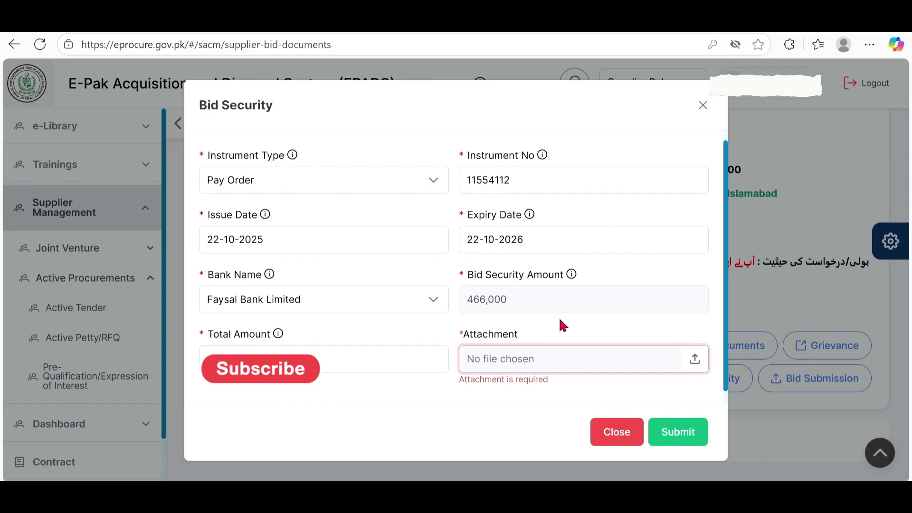
left_click(696, 366)
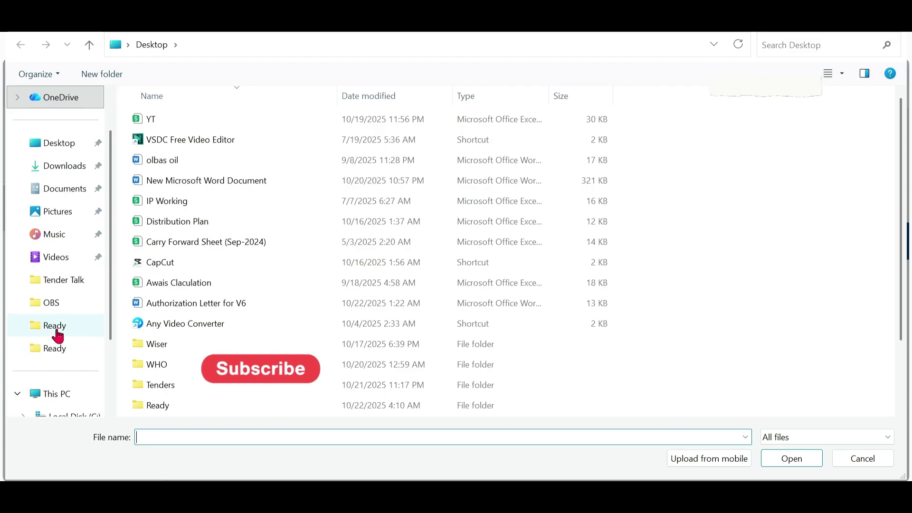
left_click(57, 328)
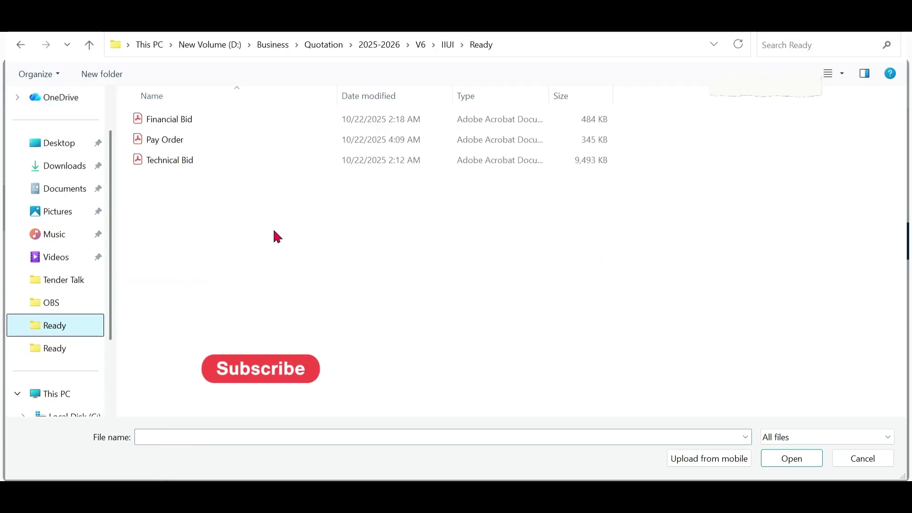
double_click(164, 141)
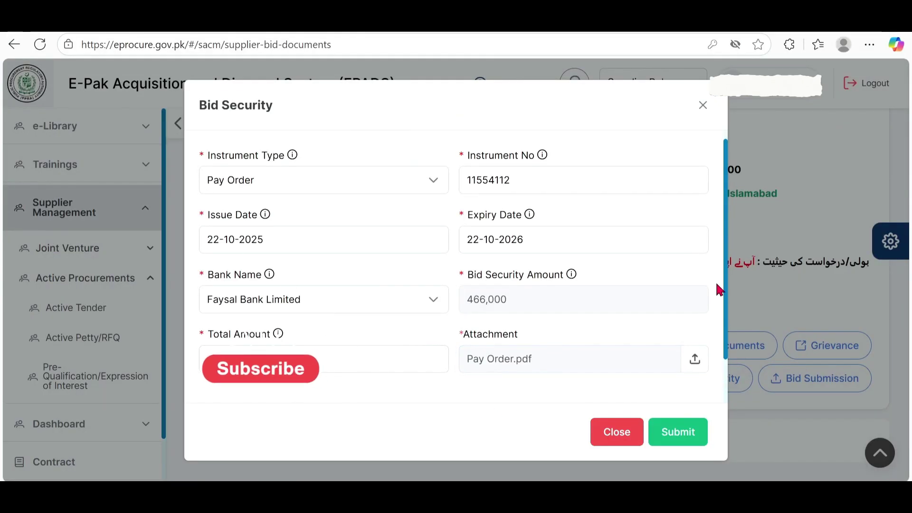
scroll(451, 341, "down", 1)
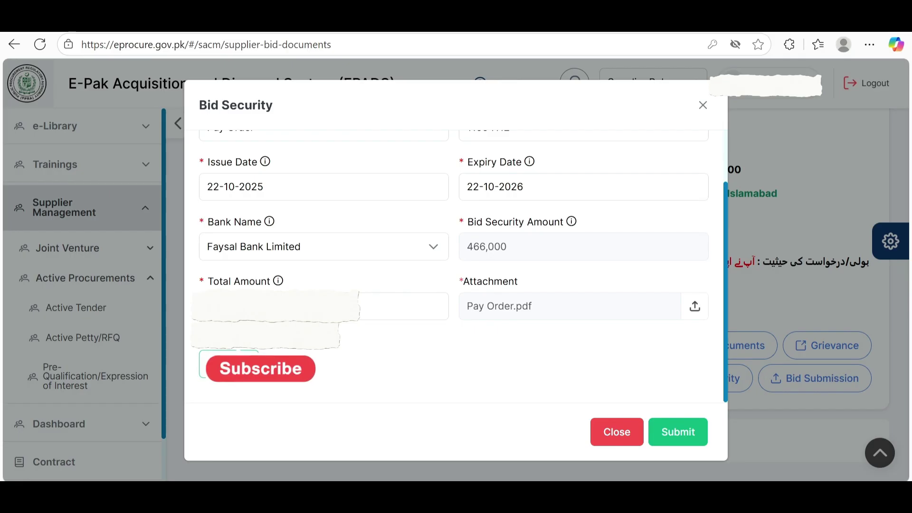
left_click(229, 365)
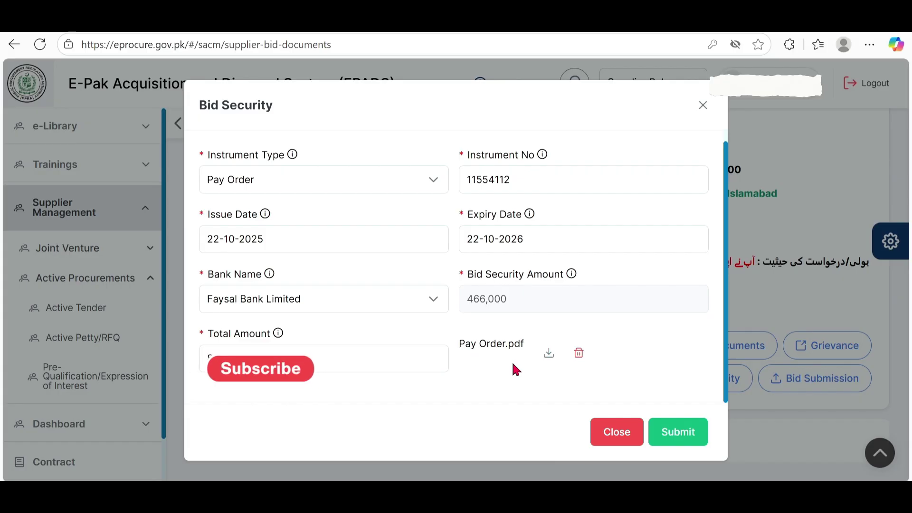
Step: Submit the bid security details and open the Upload File(s) dialog for tender F-251085902
left_click(689, 441)
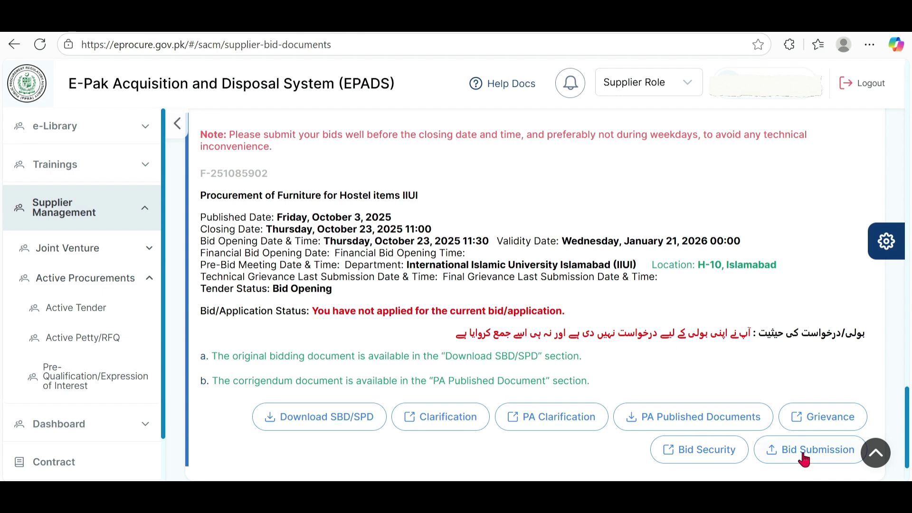
left_click(802, 458)
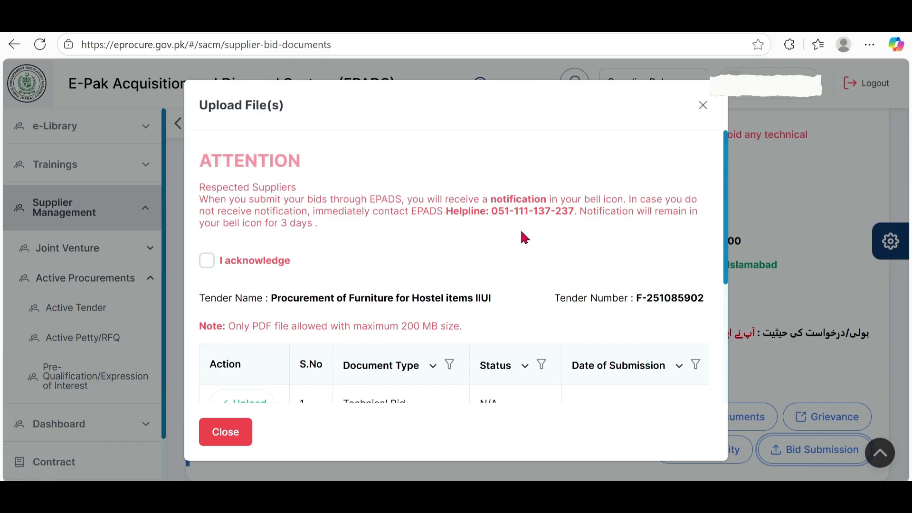
Step: Acknowledge the notification notice and start the Technical Bid upload, bringing up the confirmation prompt
left_click(207, 262)
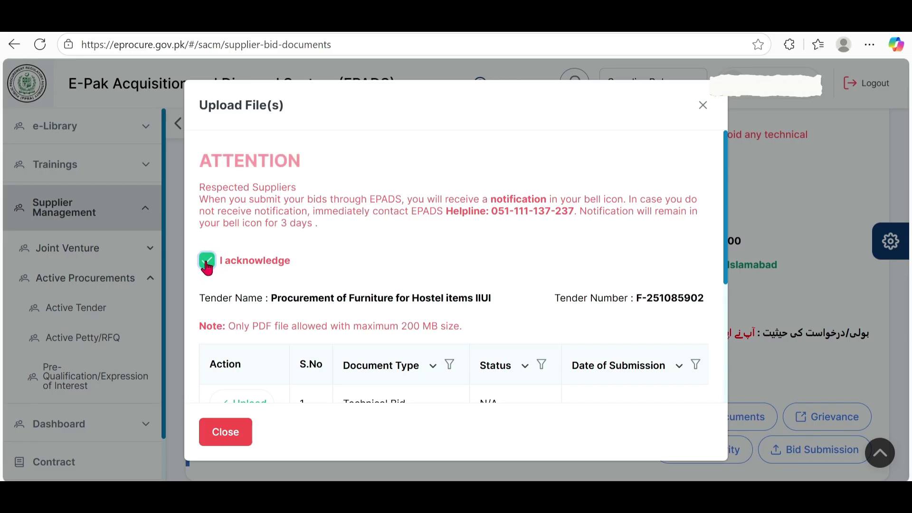
scroll(386, 272, "down", 3)
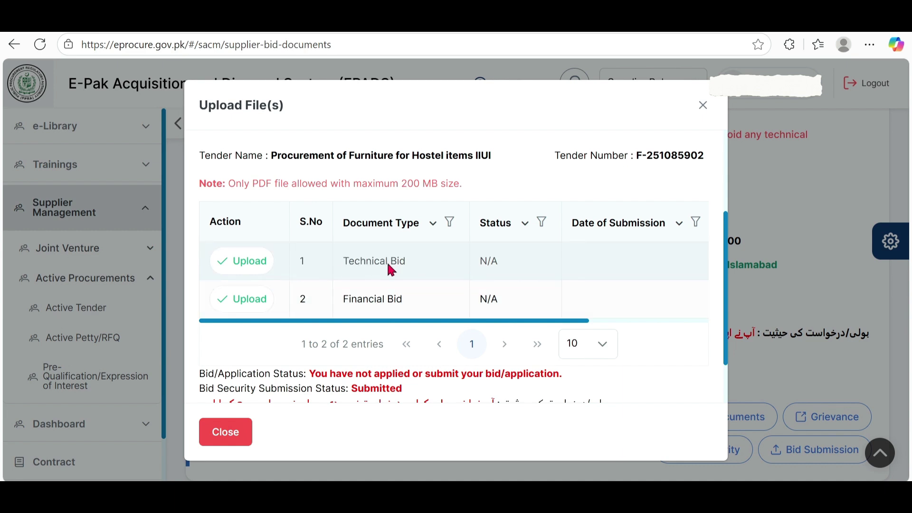
scroll(391, 269, "down", 2)
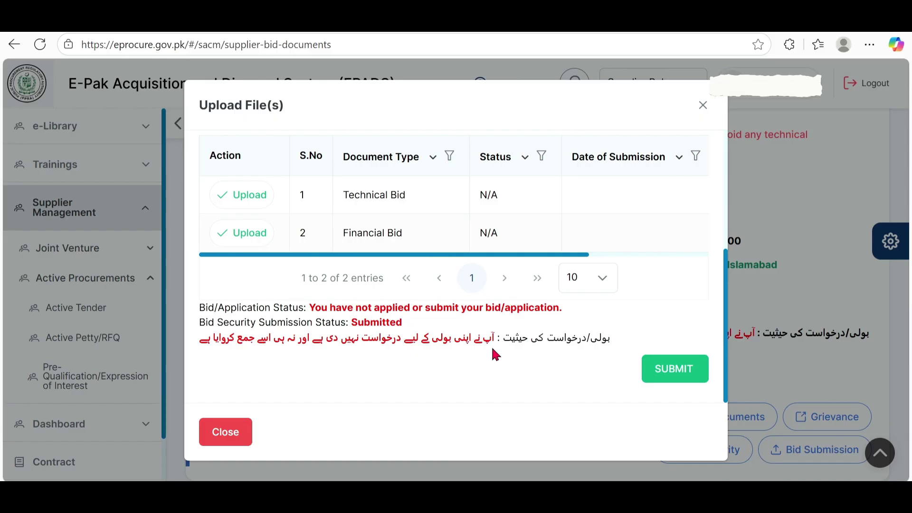
scroll(492, 349, "up", 2)
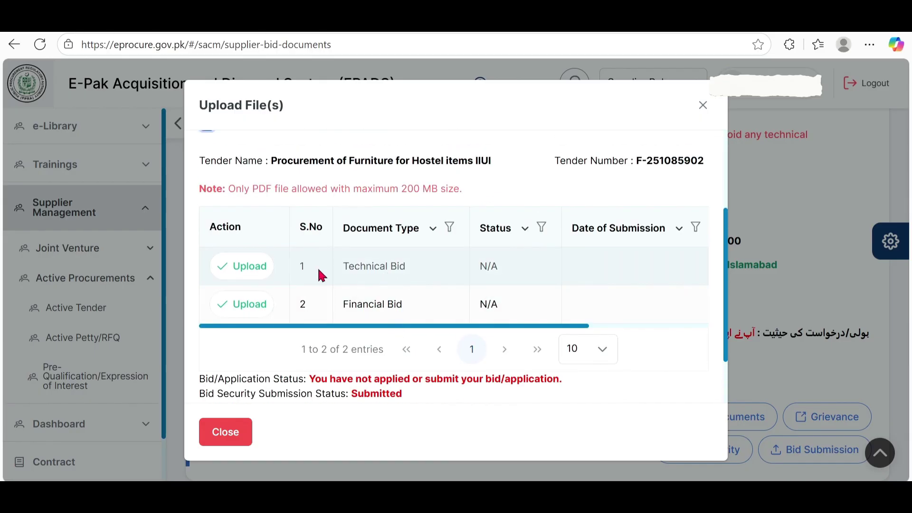
left_click(247, 275)
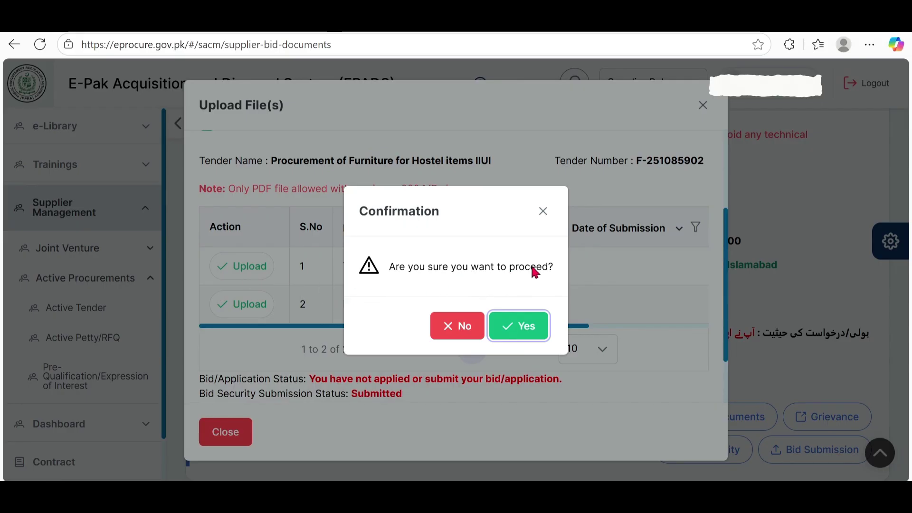
Step: Confirm, attach the Technical Bid PDF and upload it so it shows as Drafted
left_click(528, 328)
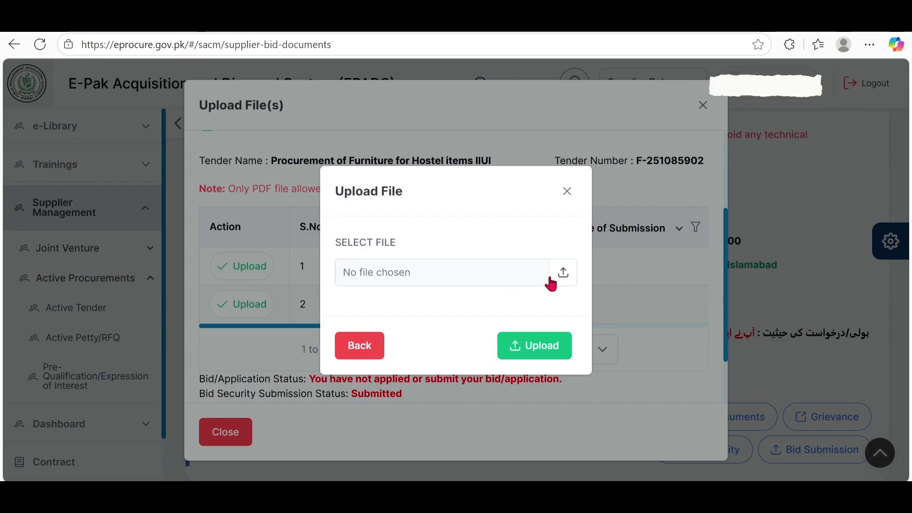
left_click(564, 280)
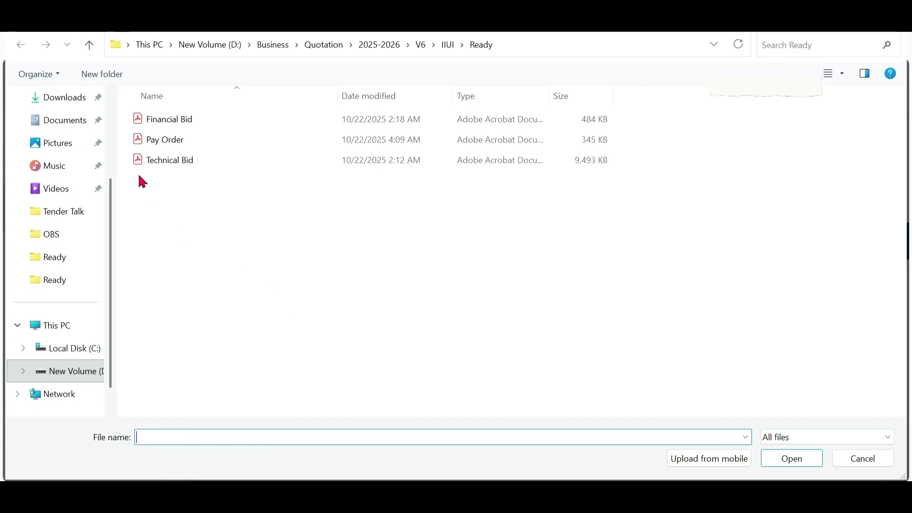
left_click(162, 165)
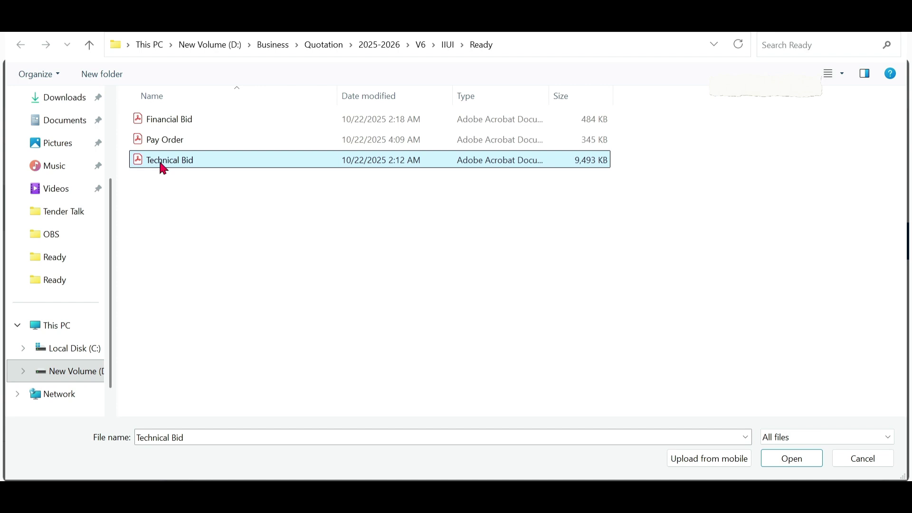
left_click(779, 459)
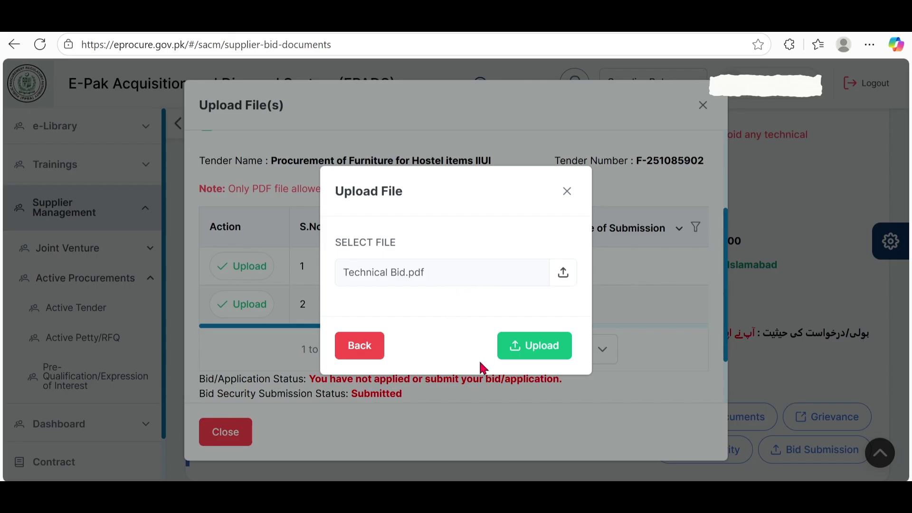
left_click(542, 354)
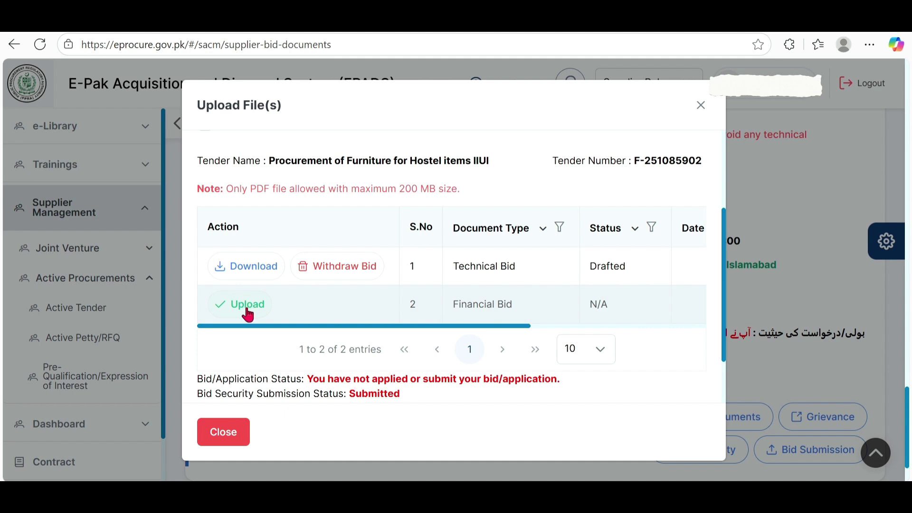
Step: Tick I acknowledge and start the Financial Bid upload, confirming to proceed
scroll(305, 217, "up", 3)
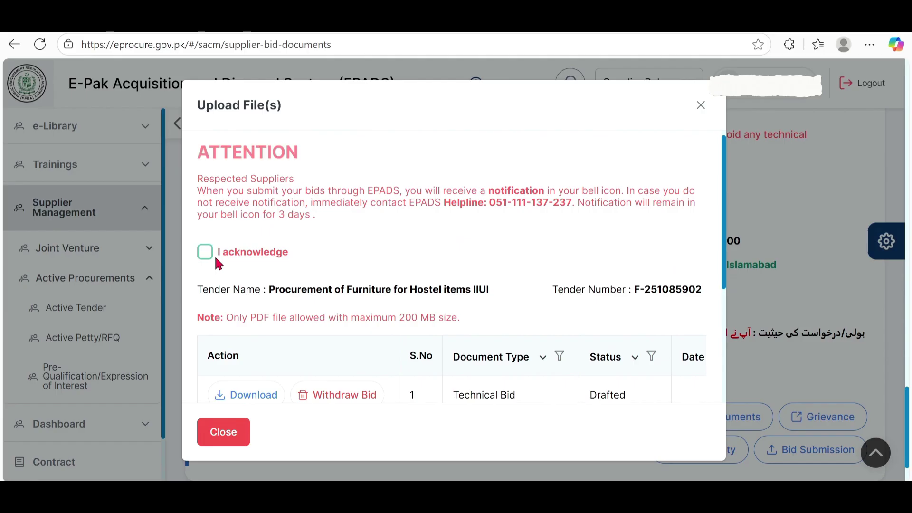
left_click(205, 253)
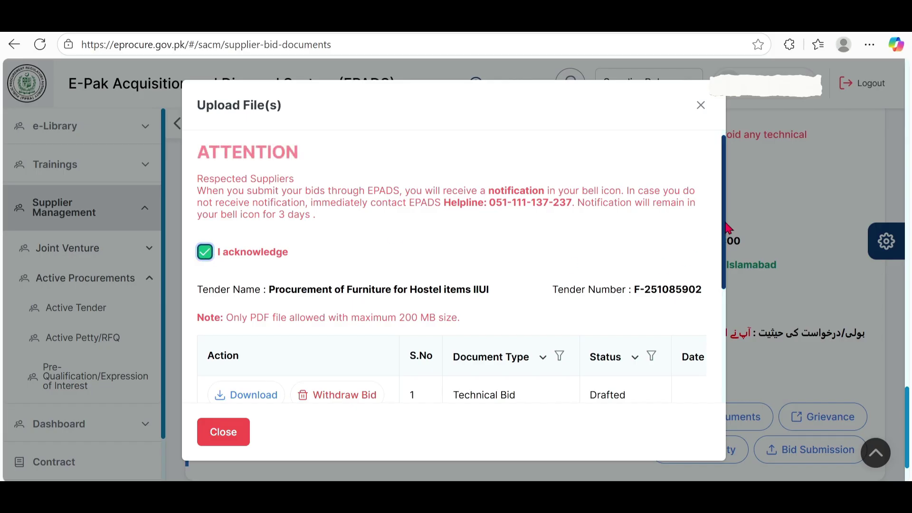
left_click_drag(724, 229, 703, 340)
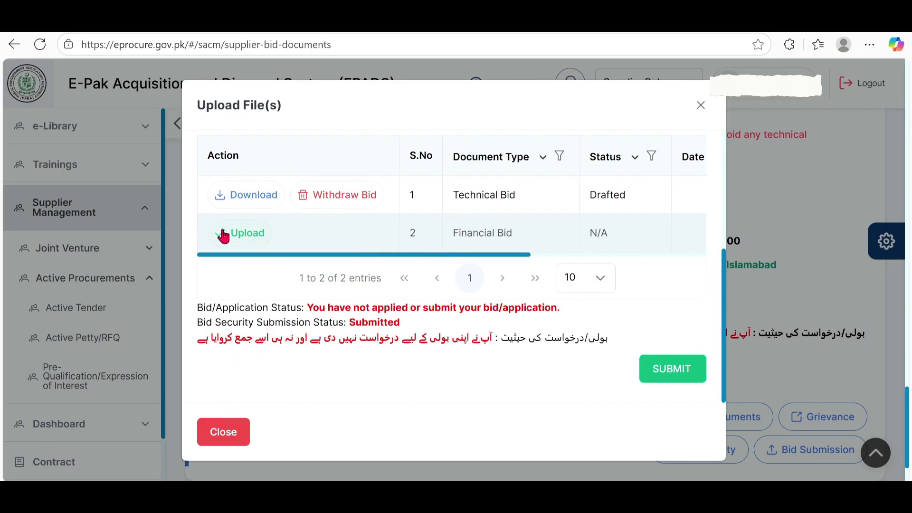
left_click(252, 240)
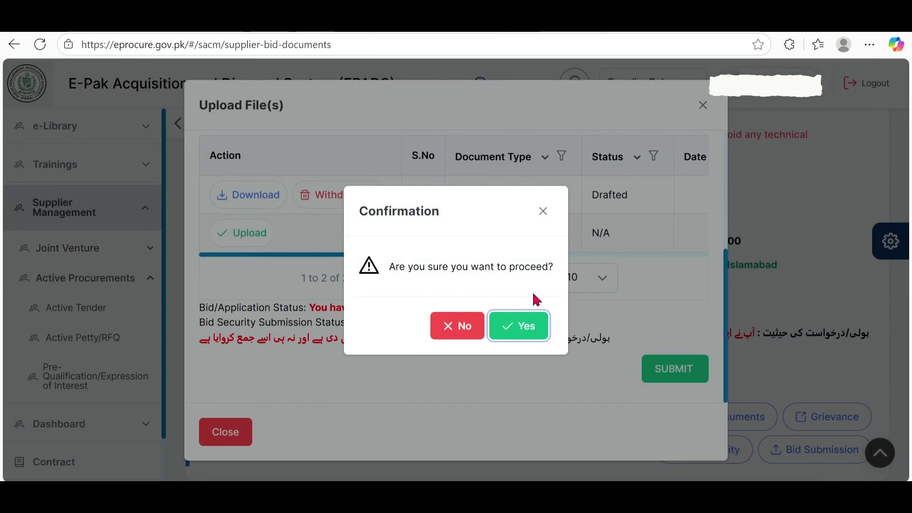
left_click(530, 324)
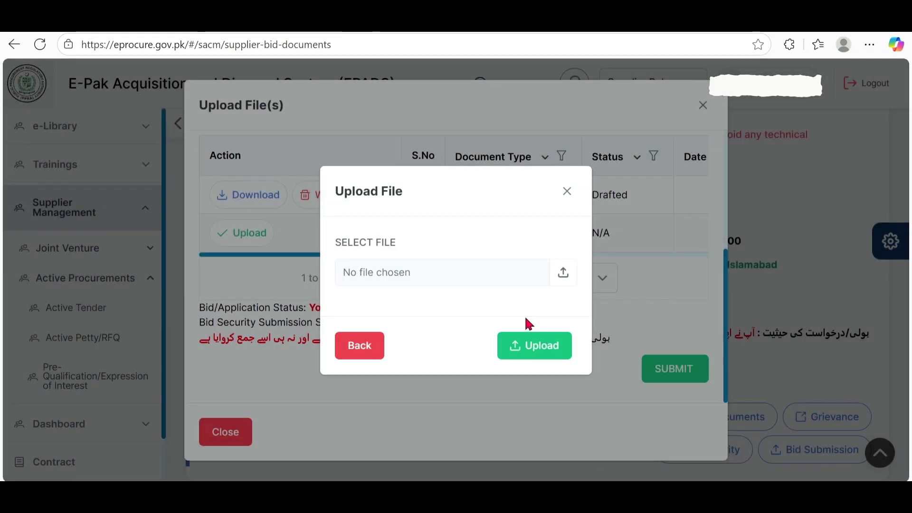
Step: Attach the Financial Bid PDF and upload it so it shows as Drafted
left_click(564, 273)
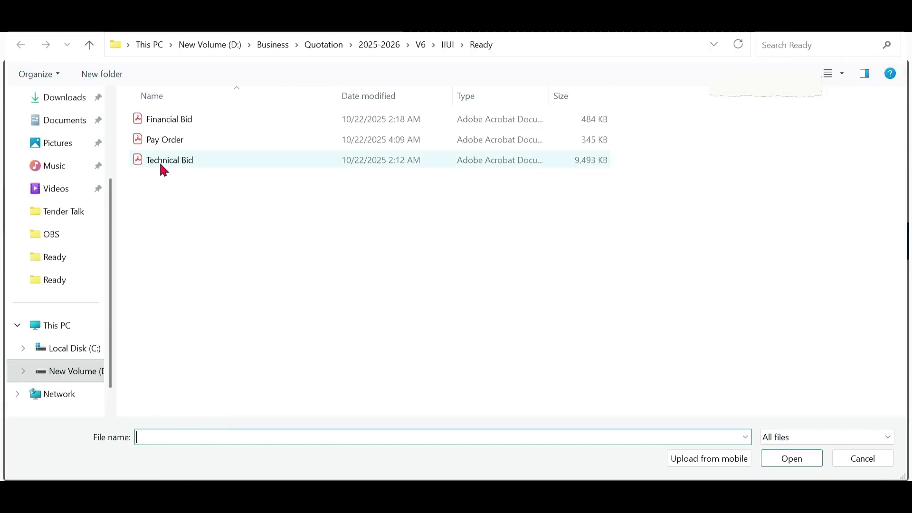
left_click(184, 126)
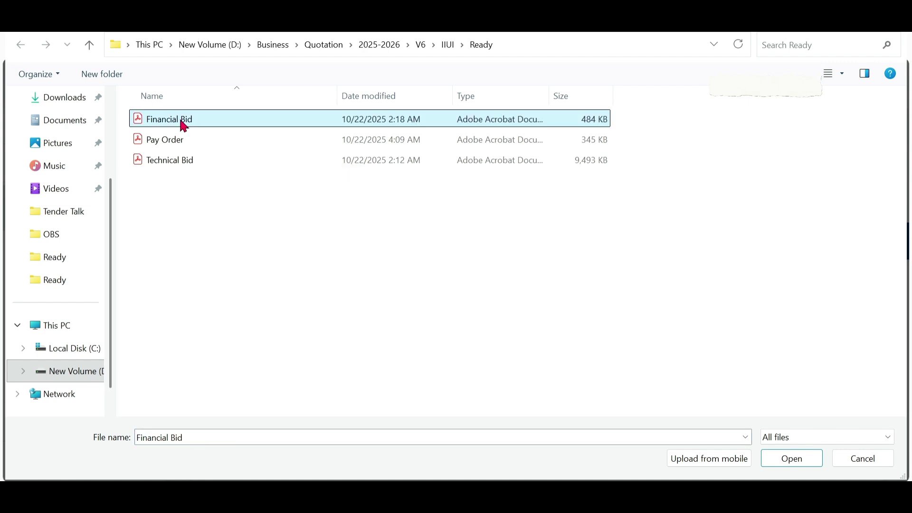
left_click(184, 127)
left_click(189, 229)
left_click(189, 118)
double_click(191, 125)
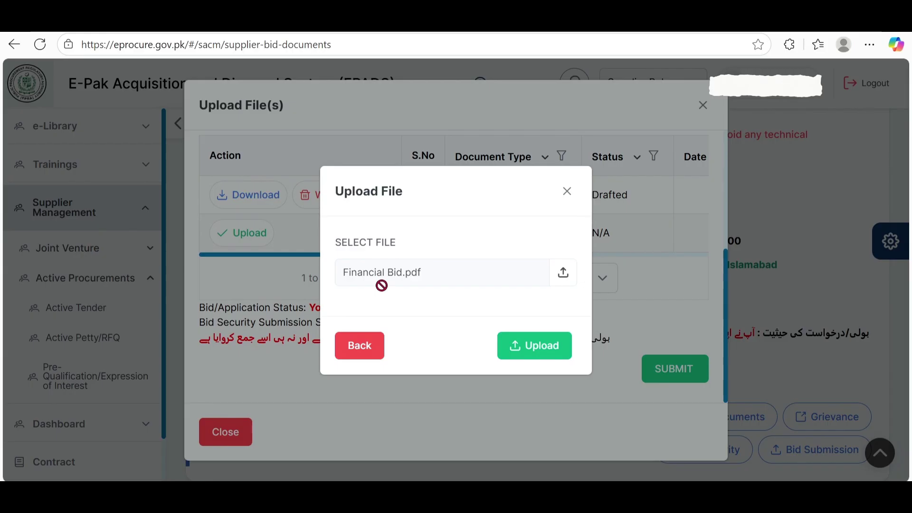
left_click(540, 351)
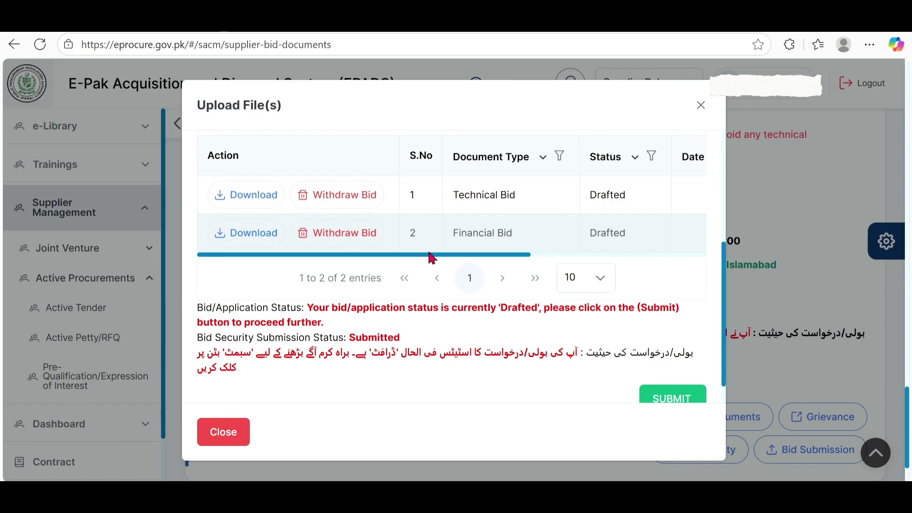
Step: Scroll the bid table horizontally to review its columns before leaving the dialog
left_click_drag(429, 257, 599, 249)
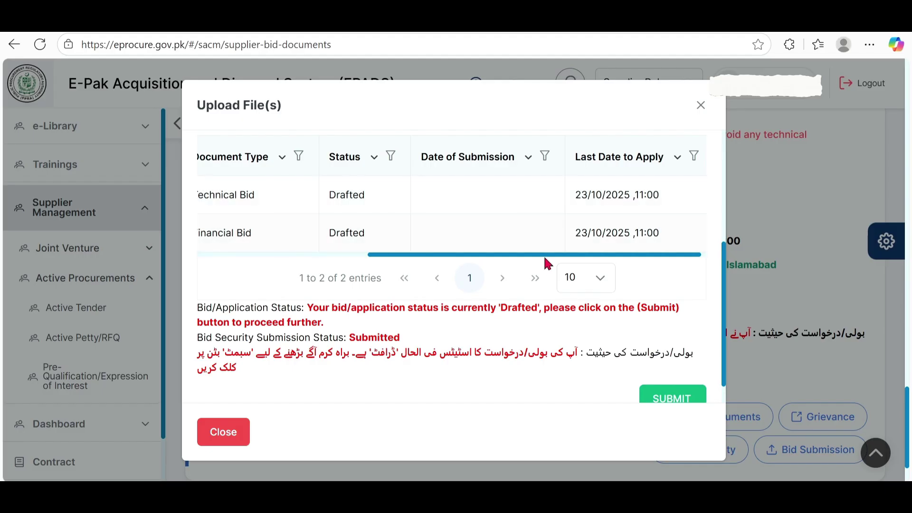
left_click_drag(546, 259, 349, 265)
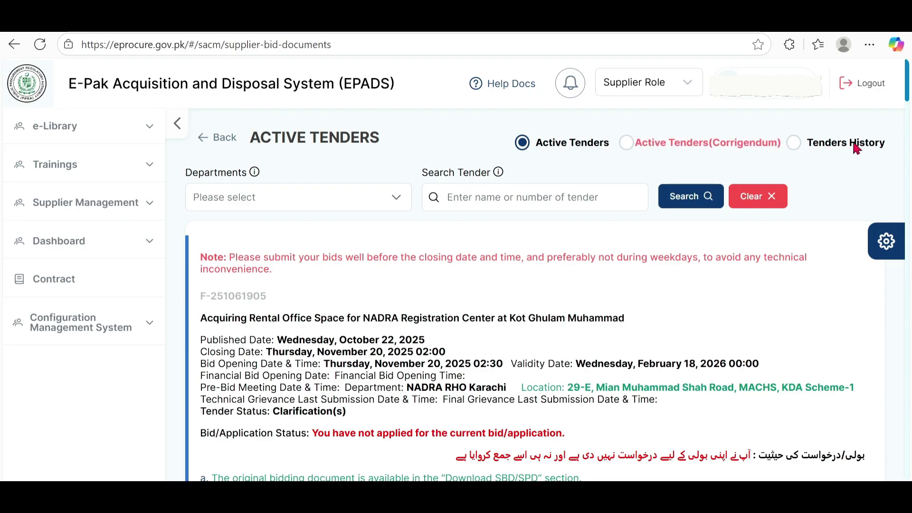
Step: Verify in Tenders History that tender F-251085902 shows 'successfully submitted', then log out
left_click(801, 144)
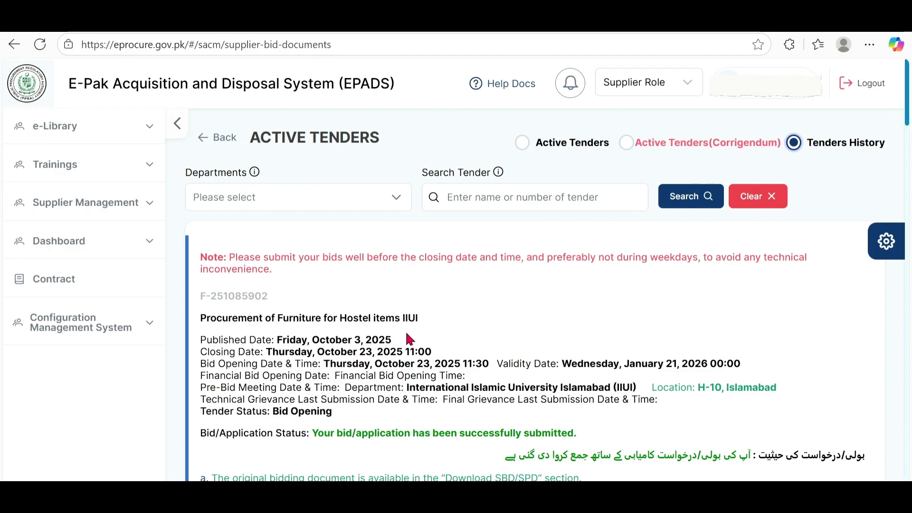
scroll(410, 337, "down", 1)
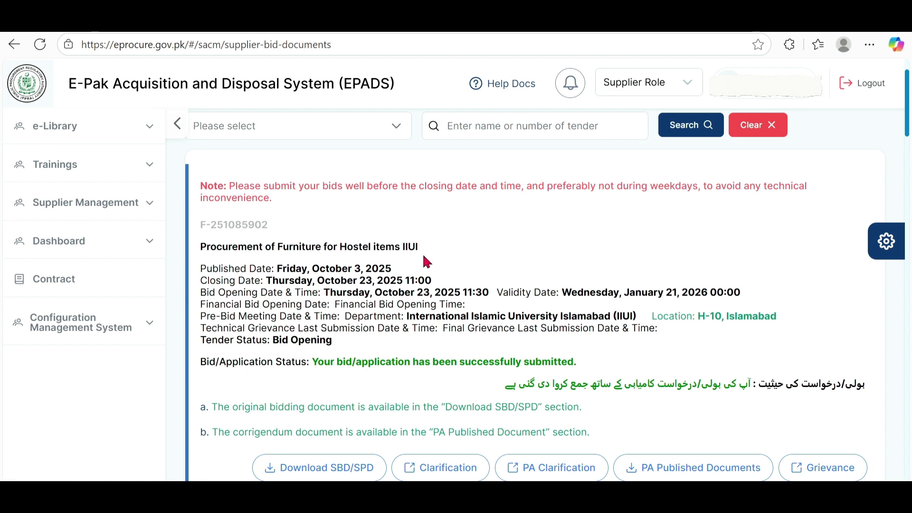
scroll(394, 329, "down", 2)
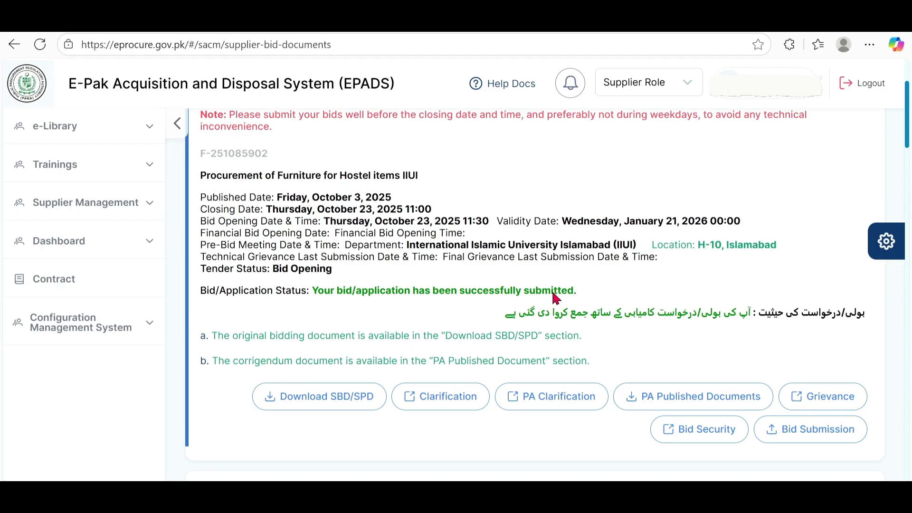
scroll(582, 300, "up", 3)
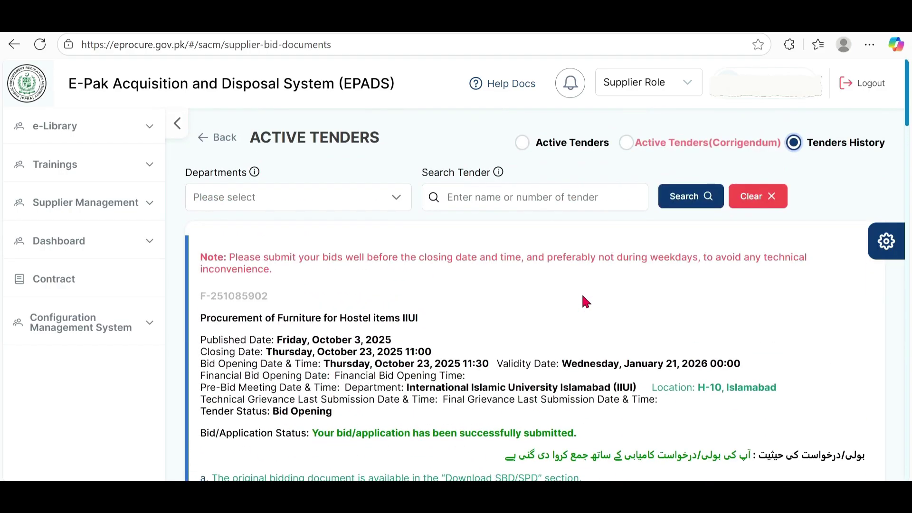
left_click(869, 86)
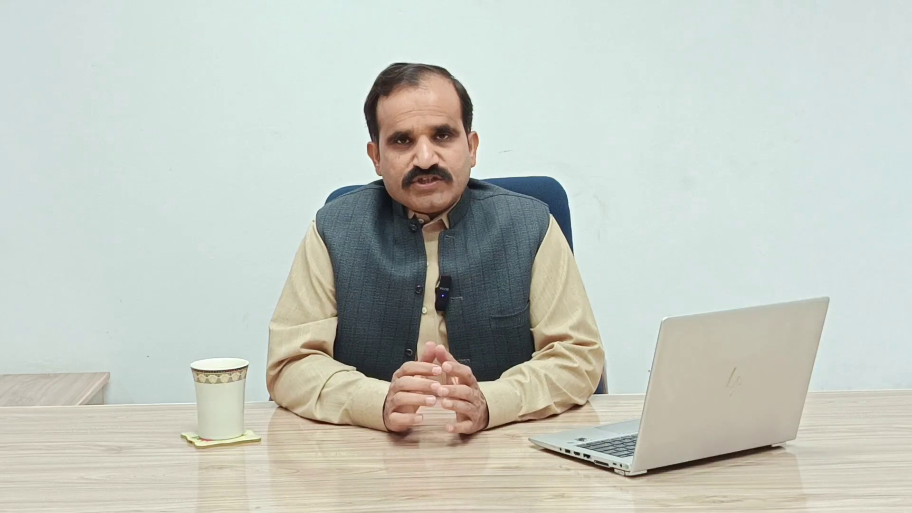